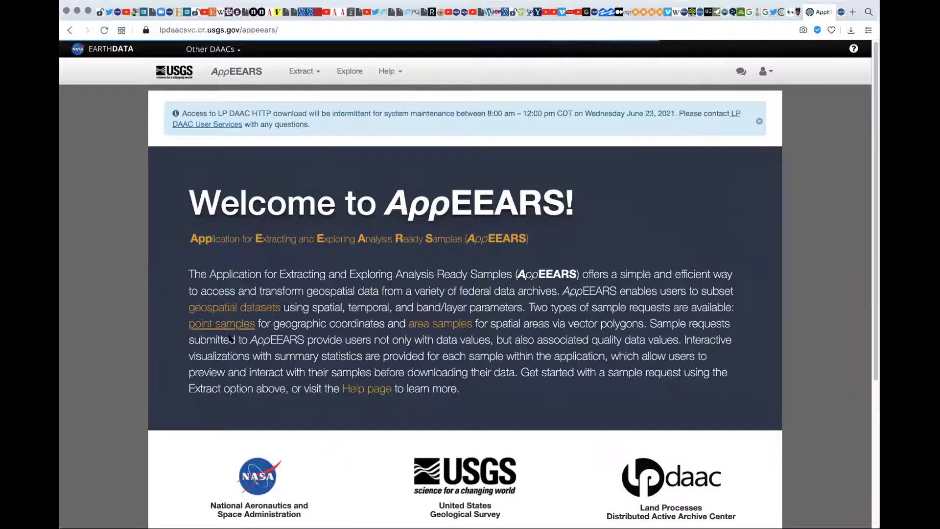
- Open the point sample extraction form and name the sample Mosquito_Point_Sample
click(217, 326)
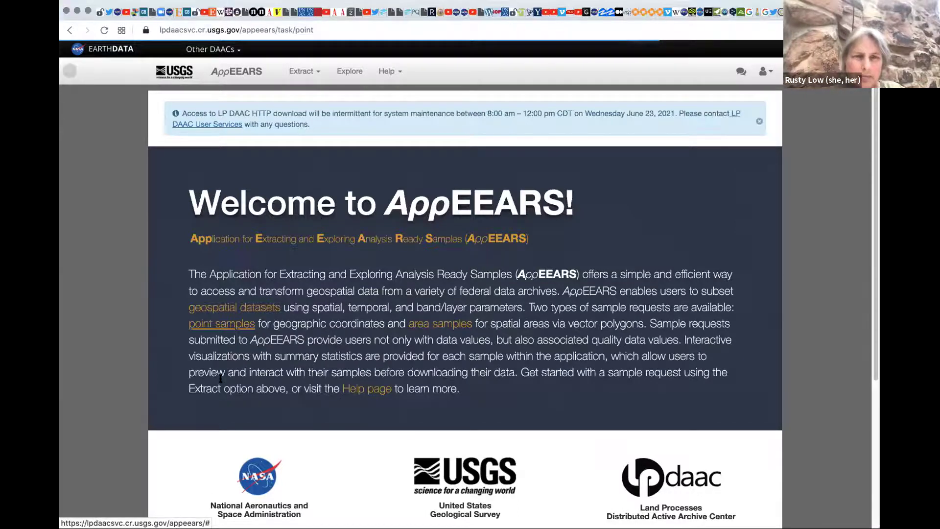
click(232, 323)
click(280, 227)
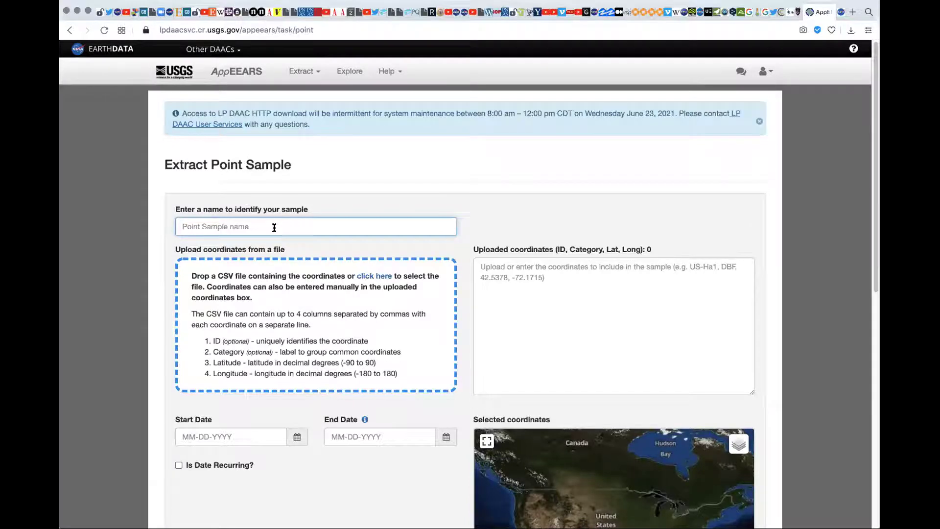
text(Mosq)
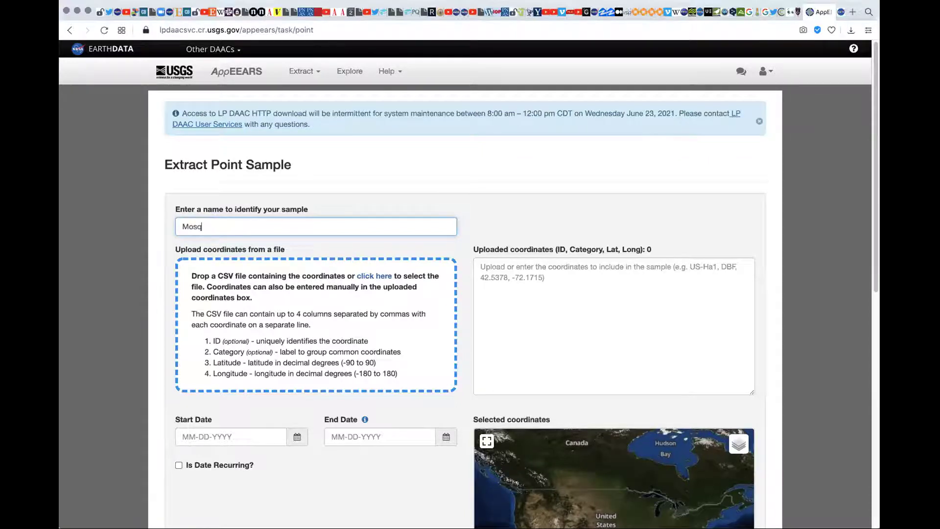
text(uito )
text(Point_s)
text(ampl)
key(BackSpace)
key(BackSpace)
key(BackSpace)
key(BackSpace)
key(BackSpace)
text(Sample)
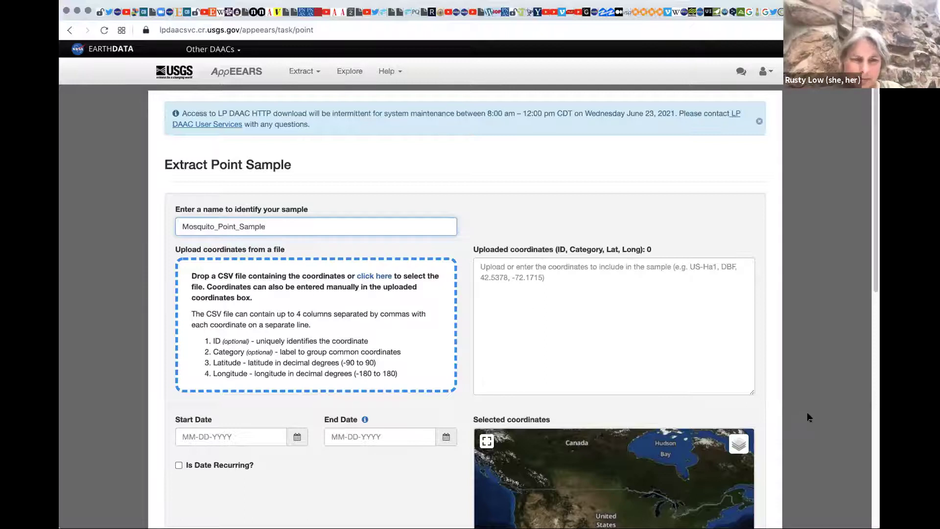
- Set the sample's start date to 04-01-2021 and its end date to 06-15-2021
scroll(299, 253, down, 1)
scroll(299, 253, down, 5)
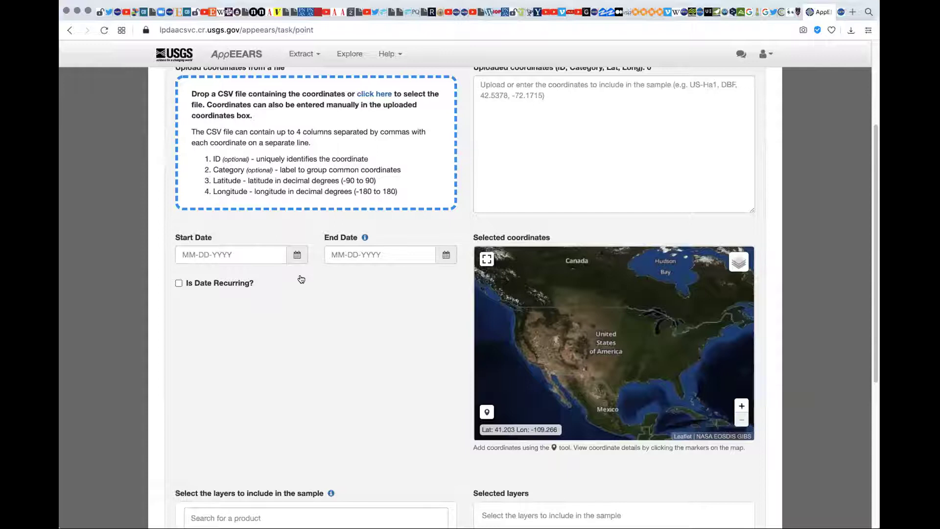
click(297, 255)
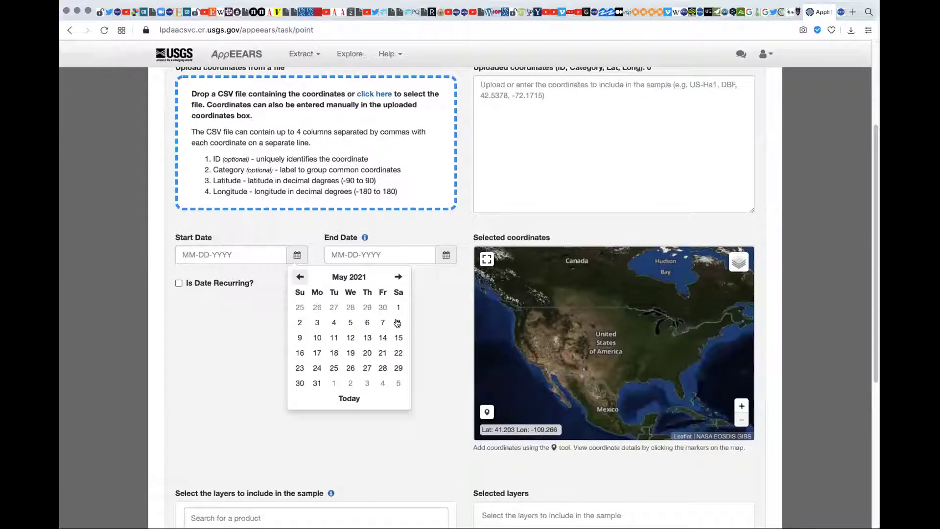
click(300, 277)
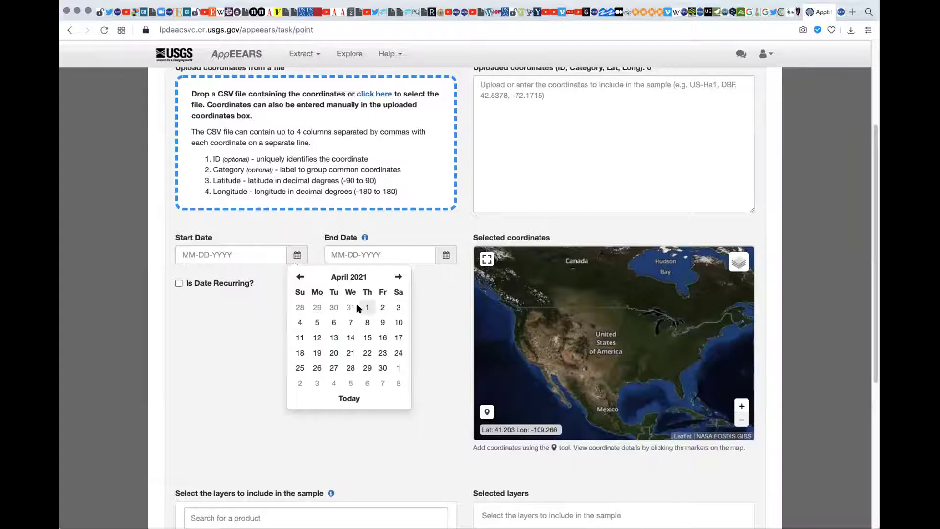
click(446, 255)
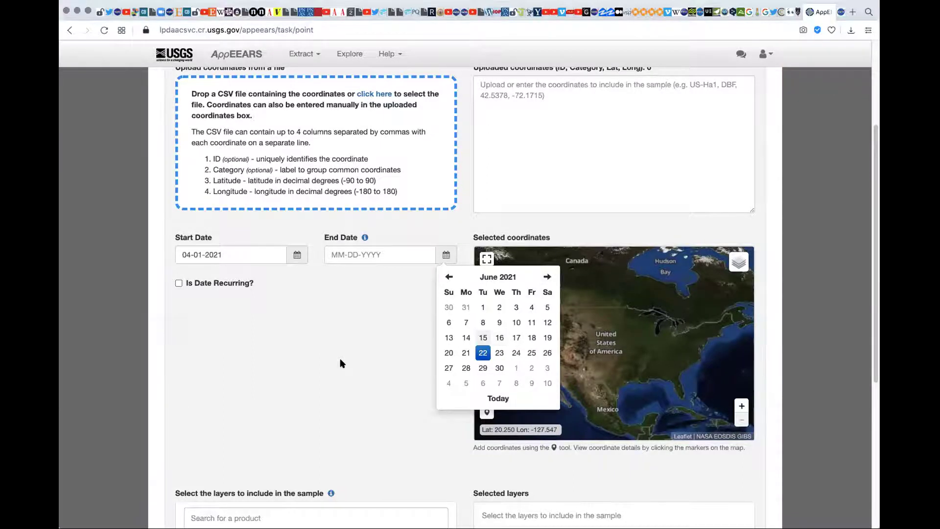
key(Return)
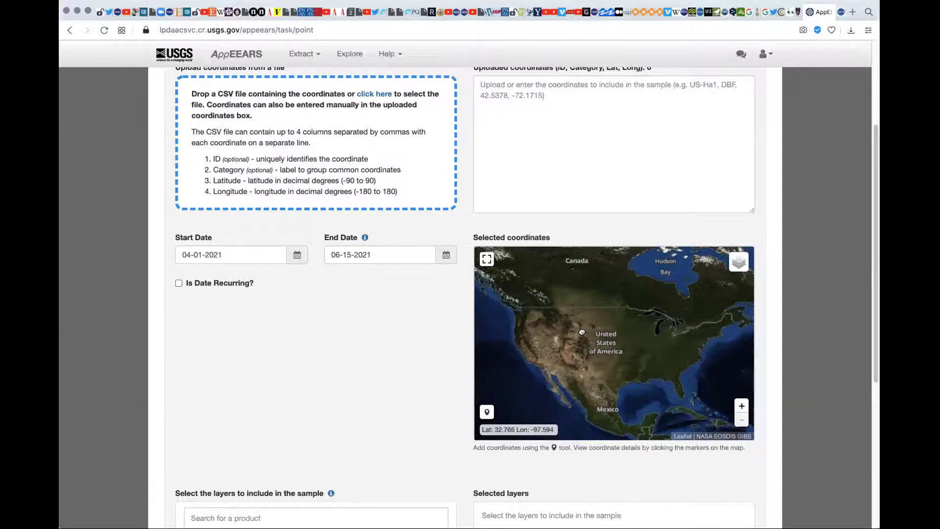
- Add one sample coordinate on the map just north of Lafayette, Louisiana, at about latitude 30.331, longitude -92.109, and leave coordinate placement
drag(649, 387, 627, 366)
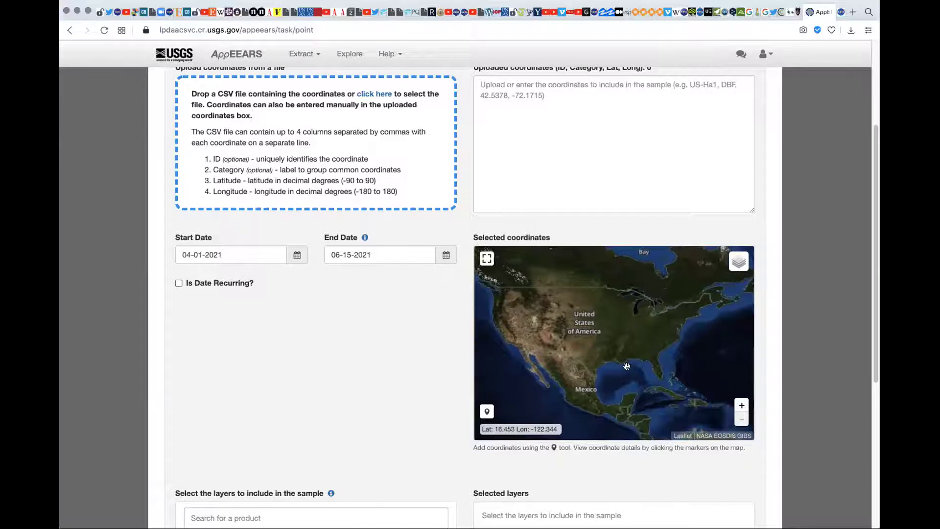
scroll(626, 366, up, 1)
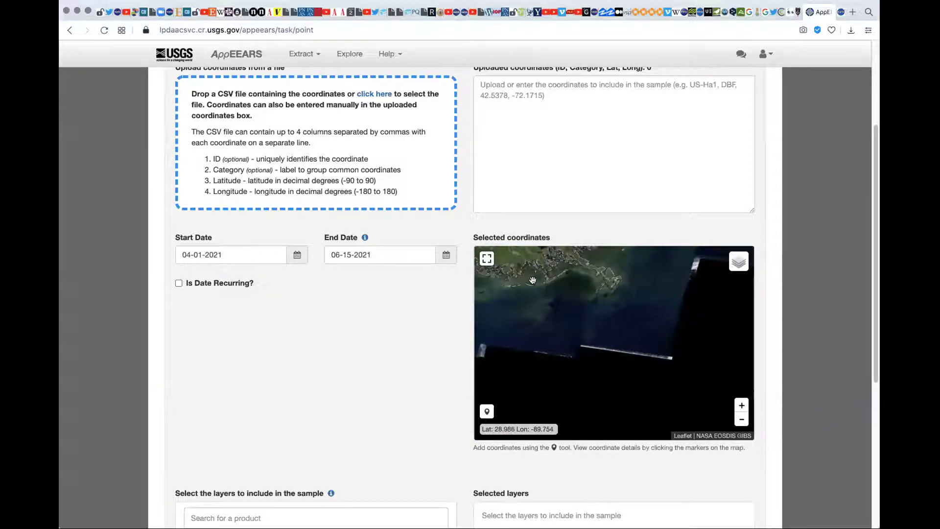
scroll(632, 409, down, 1)
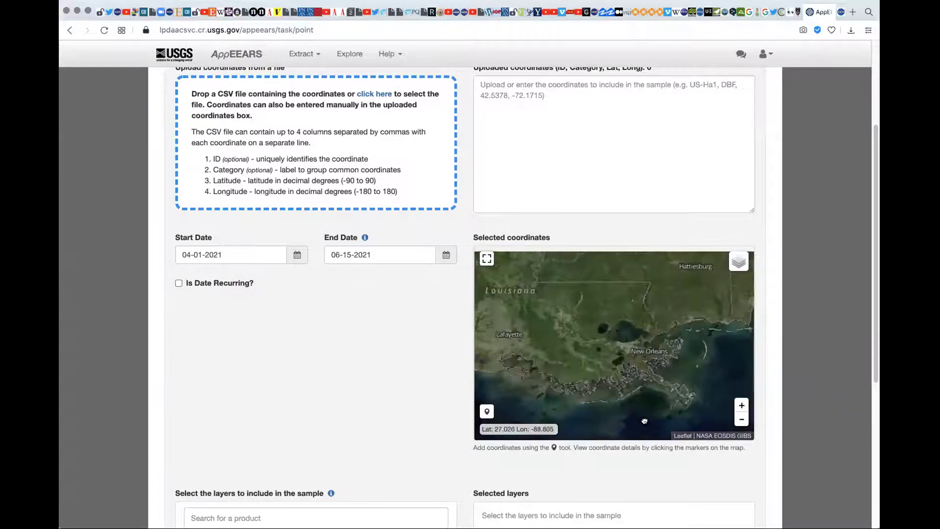
drag(487, 375, 514, 404)
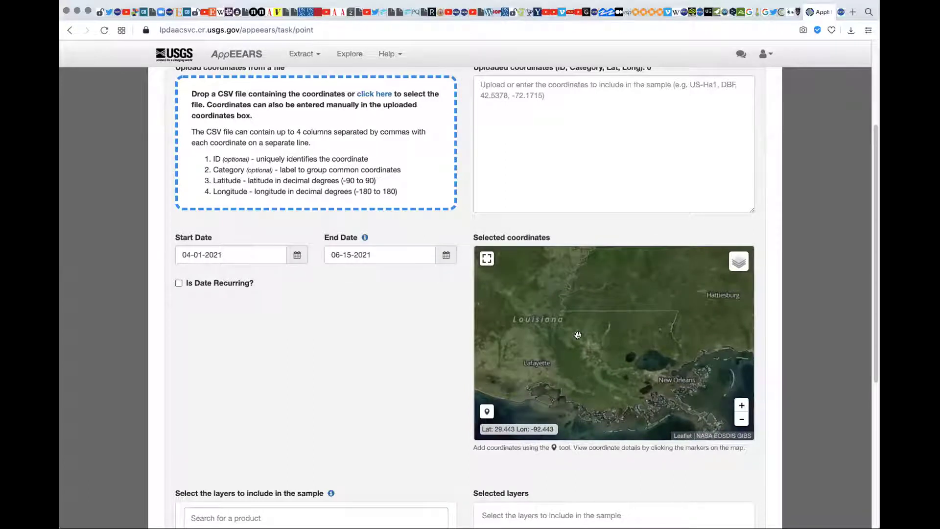
scroll(571, 350, down, 2)
scroll(572, 324, up, 2)
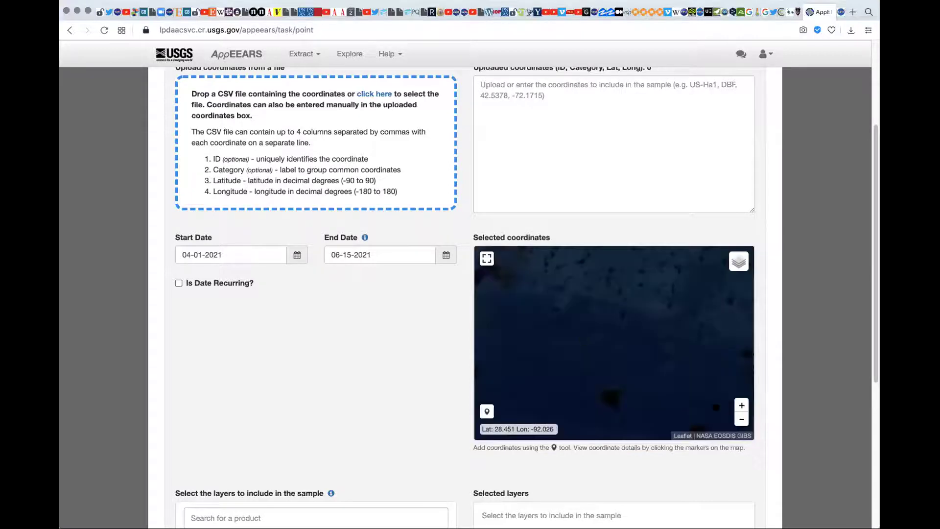
click(740, 421)
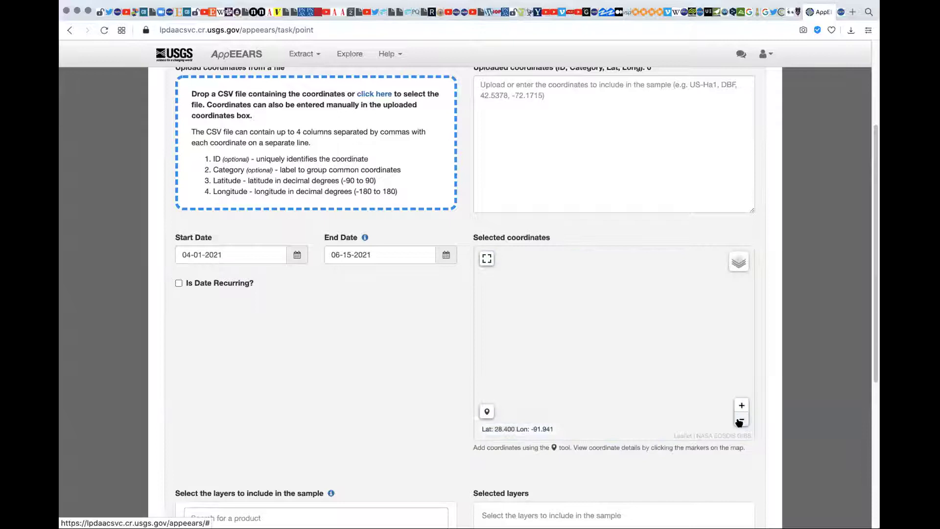
scroll(601, 349, up, 1)
click(741, 421)
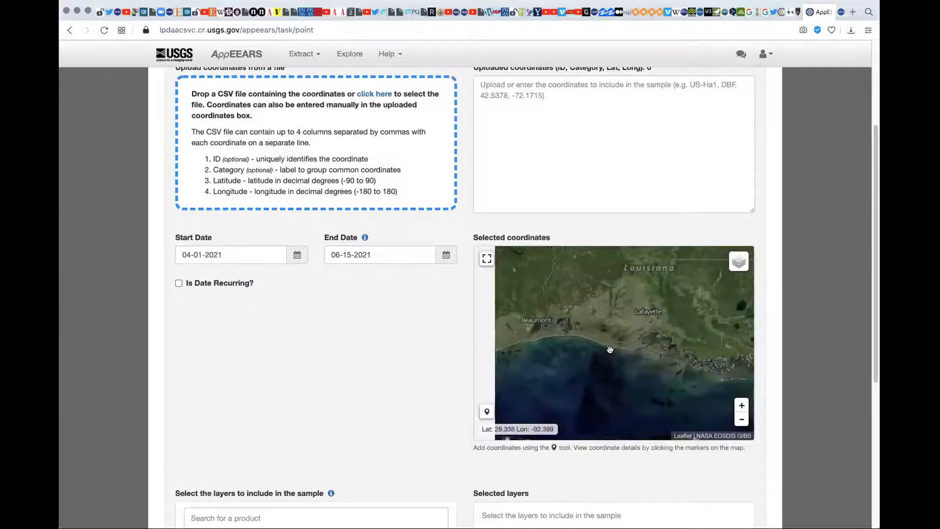
click(485, 412)
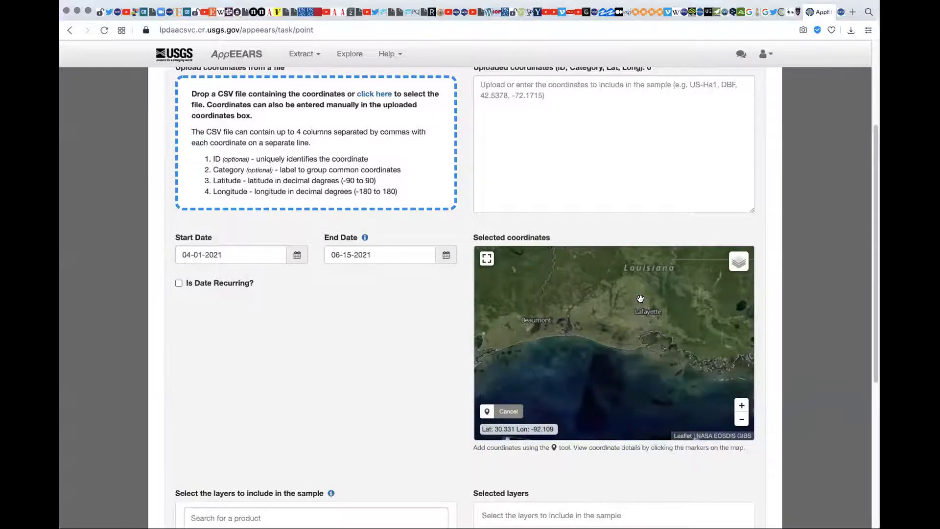
click(641, 299)
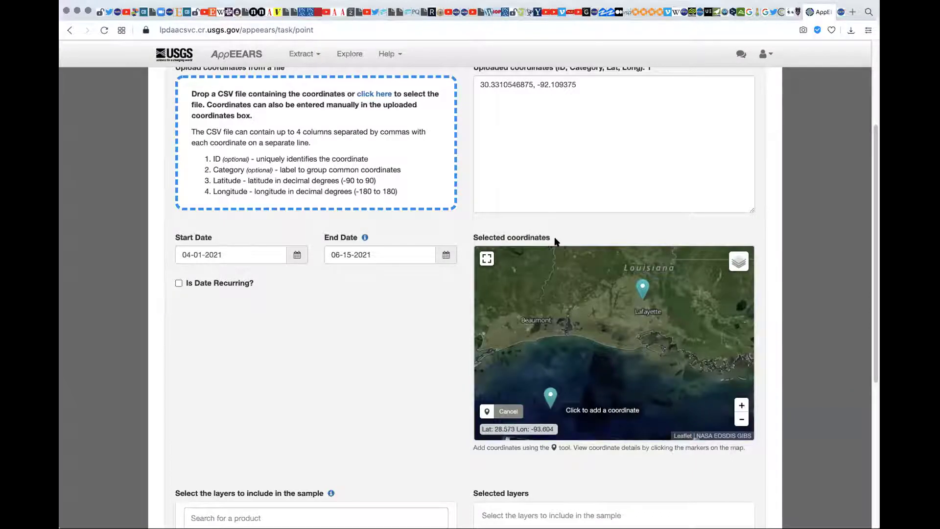
scroll(544, 209, up, 1)
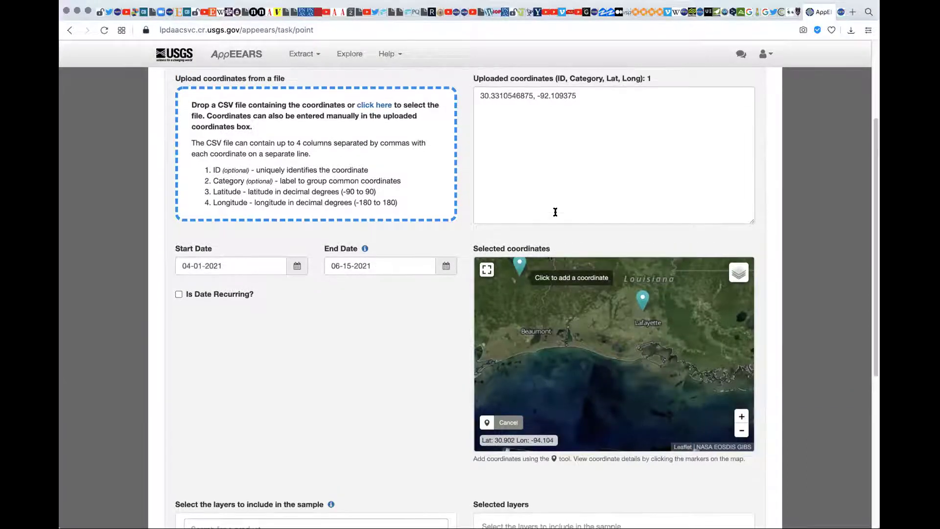
scroll(587, 96, up, 1)
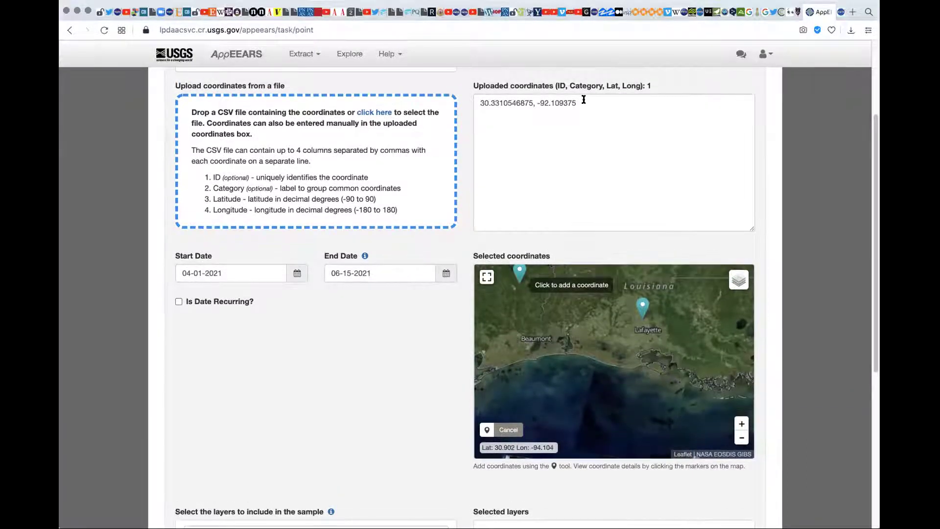
triple_click(478, 104)
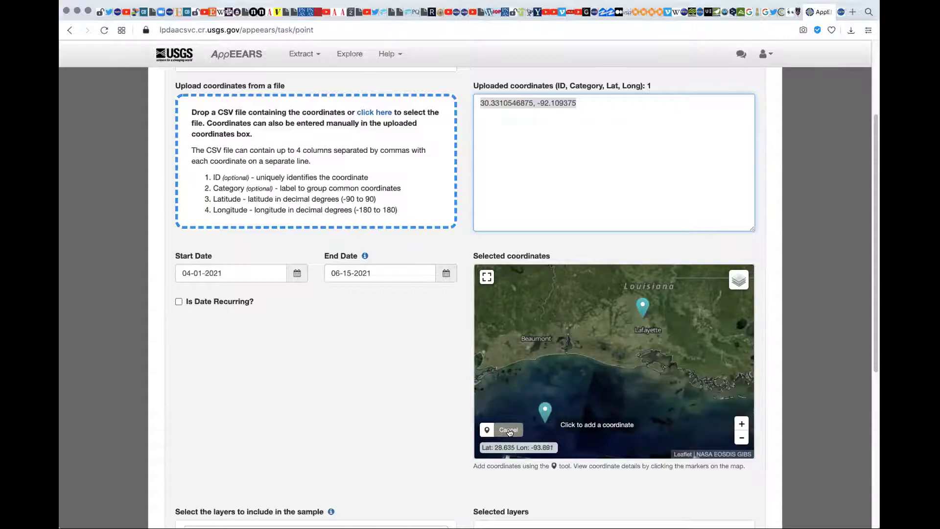
click(386, 338)
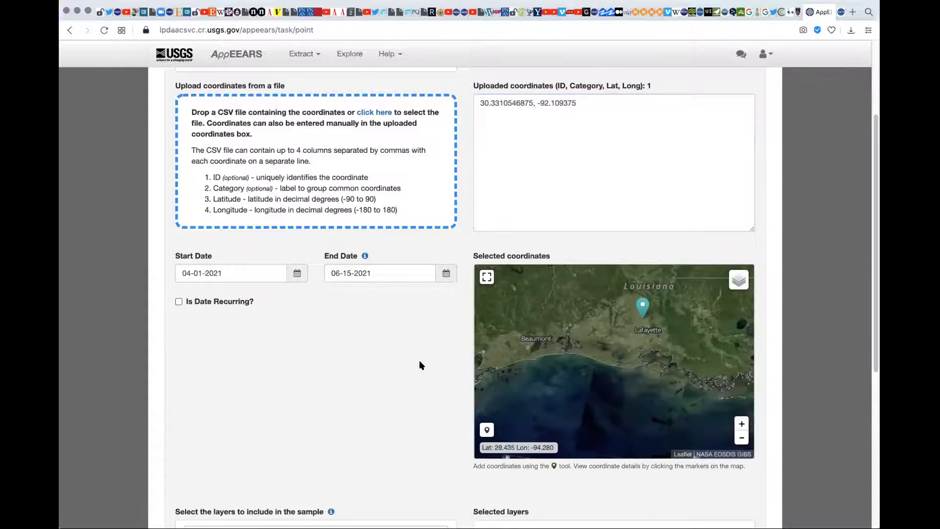
- Search the layer products for "temperature"
scroll(319, 363, down, 1)
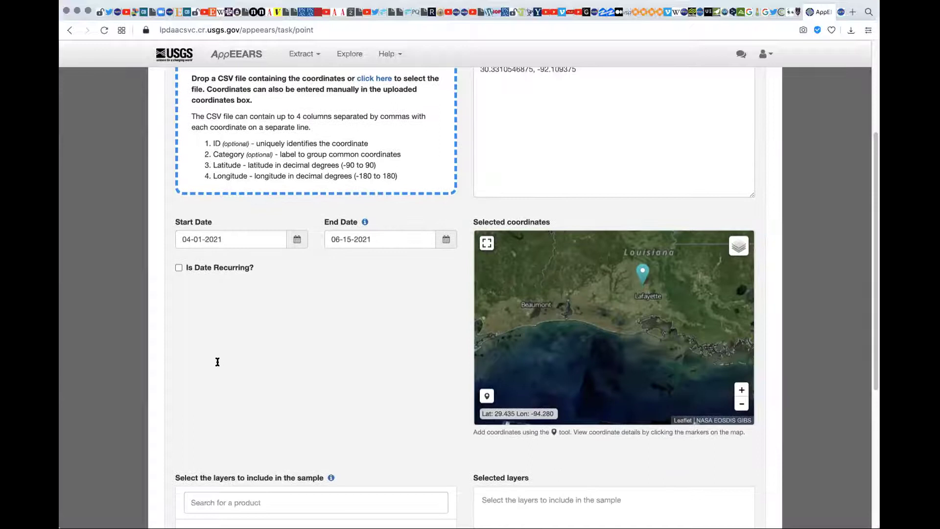
scroll(218, 362, down, 4)
click(284, 366)
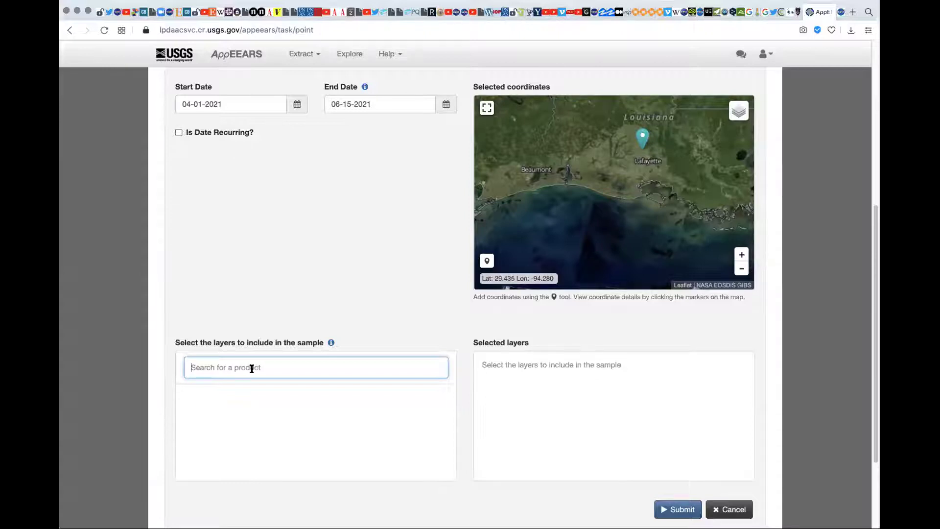
text(temperature)
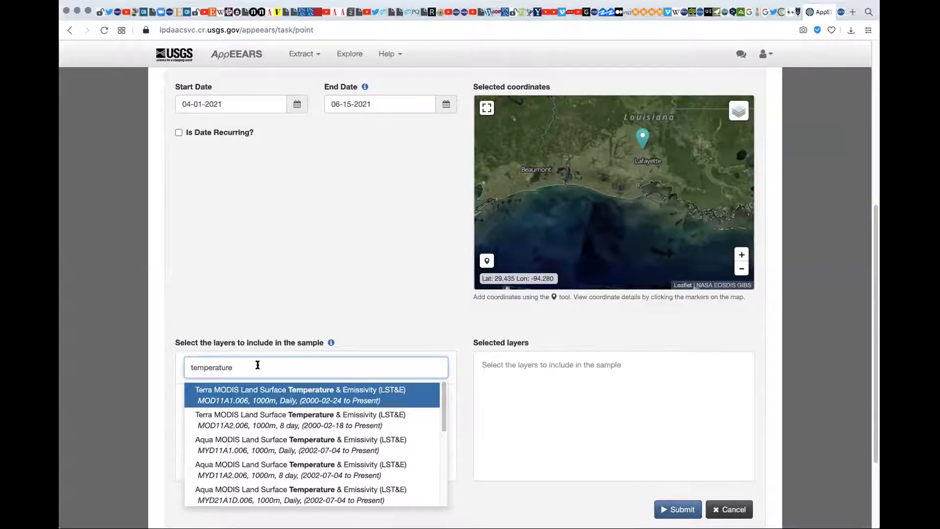
- Choose the daily 1000 m Aqua MODIS Land Surface Temperature & Emissivity product, MYD11A1.006, from the matching products
scroll(260, 367, down, 2)
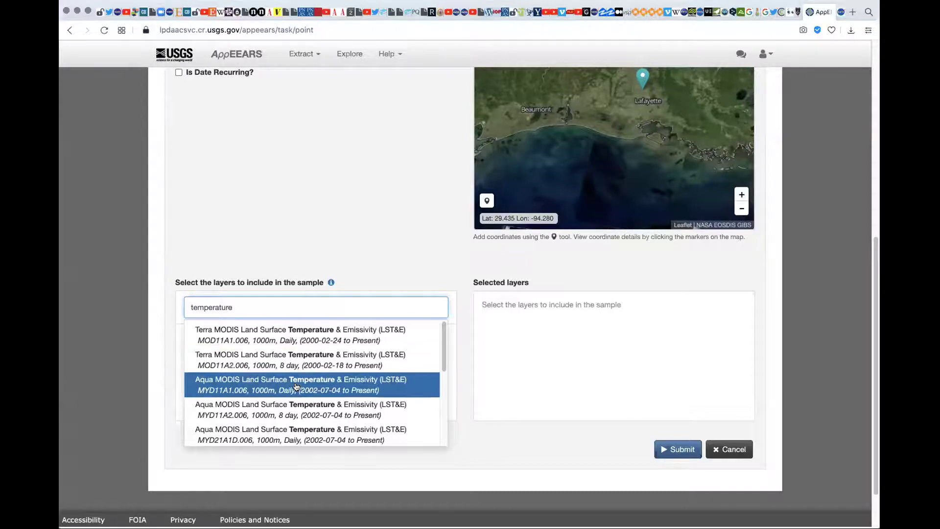
scroll(254, 387, down, 1)
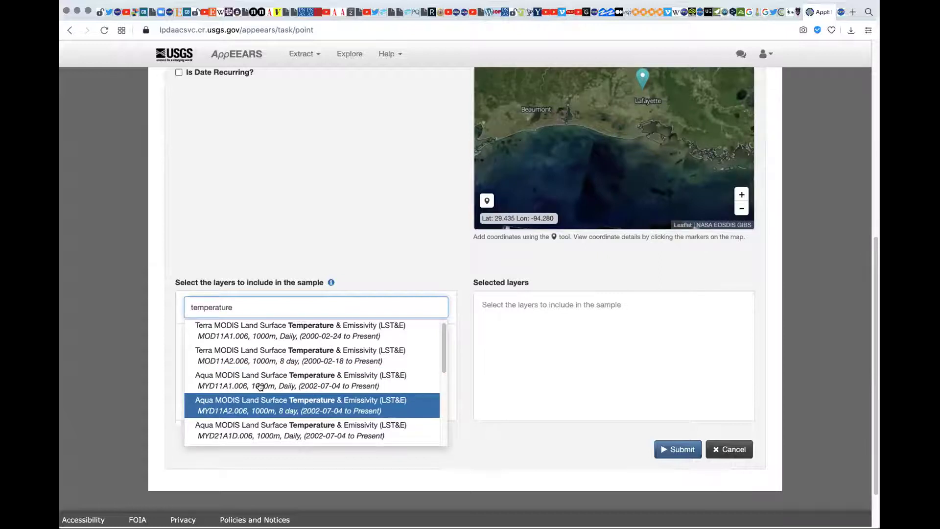
scroll(260, 386, down, 1)
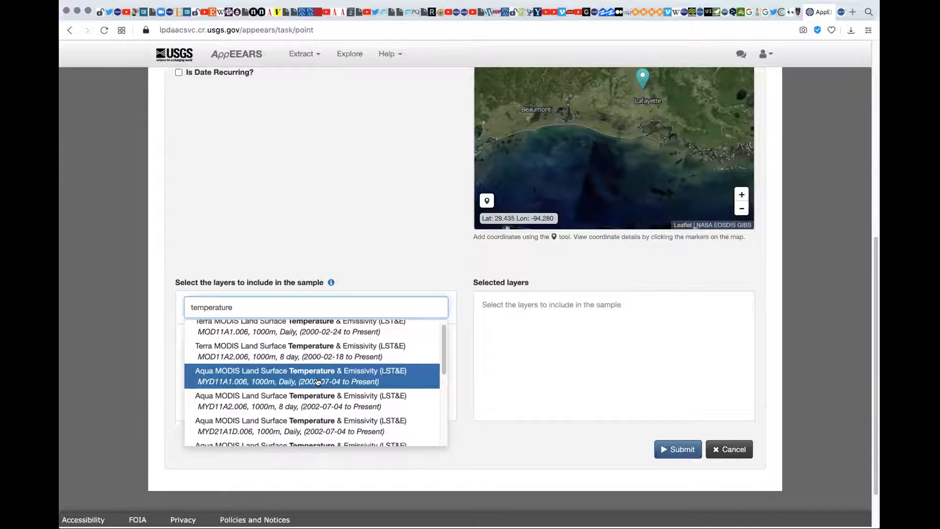
scroll(318, 381, down, 1)
scroll(318, 381, down, 1)
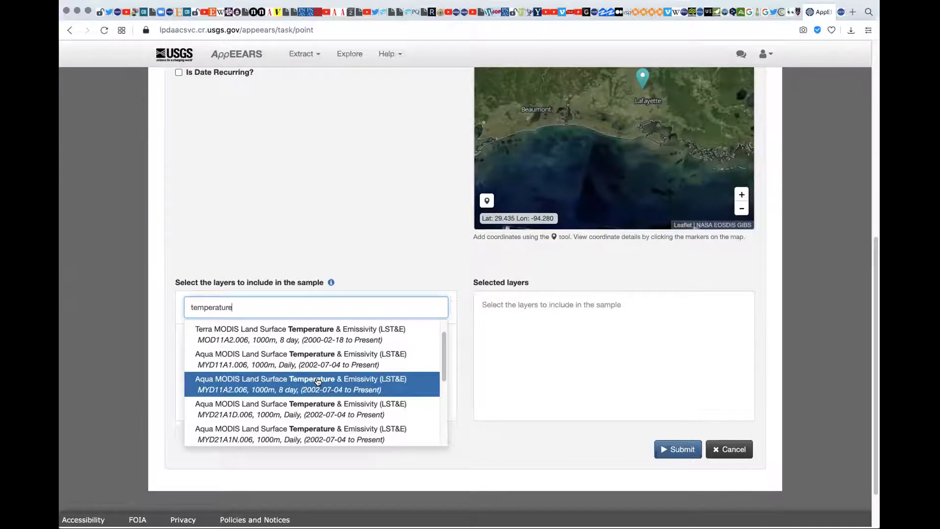
scroll(318, 382, down, 2)
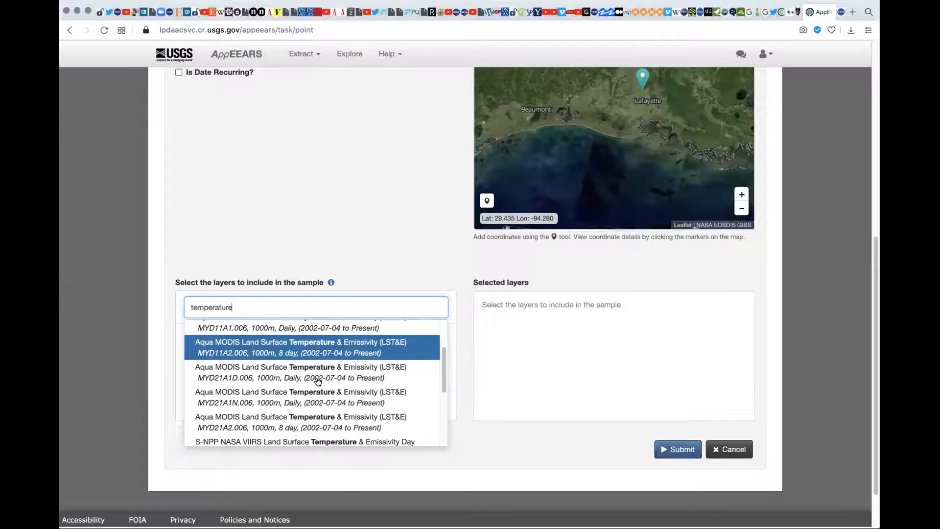
scroll(318, 381, down, 2)
scroll(318, 381, down, 1)
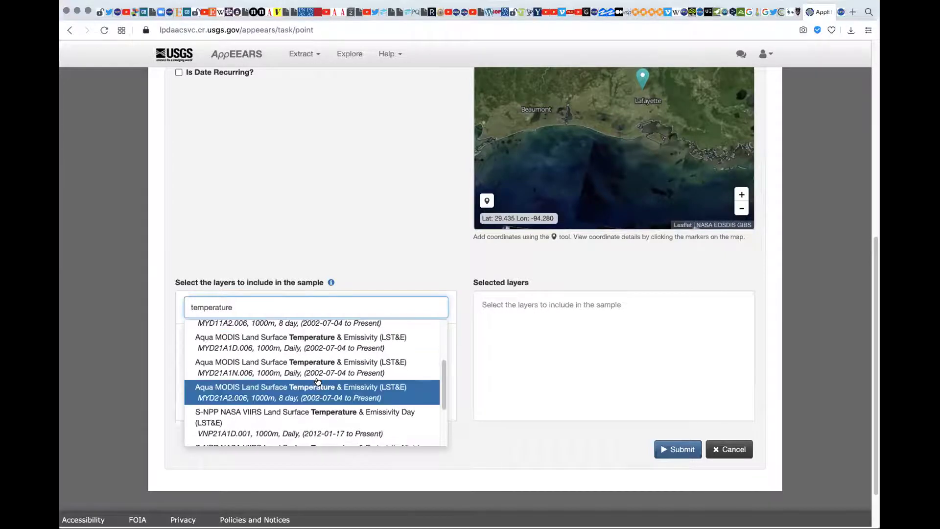
scroll(318, 381, up, 1)
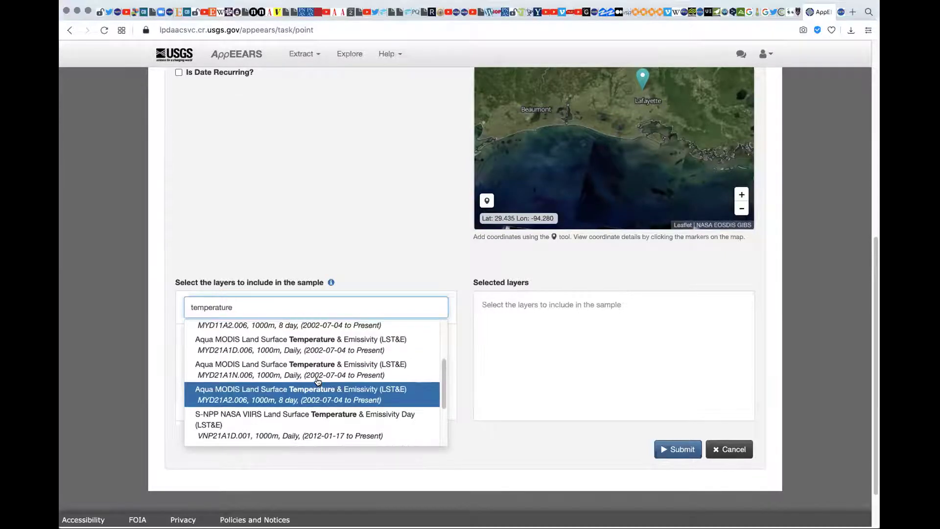
scroll(318, 381, up, 1)
scroll(318, 382, up, 3)
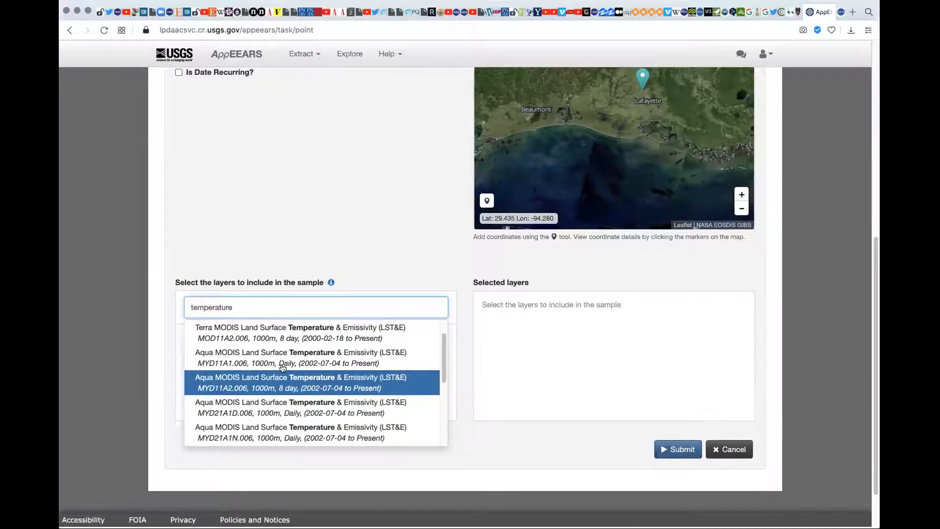
scroll(283, 368, up, 1)
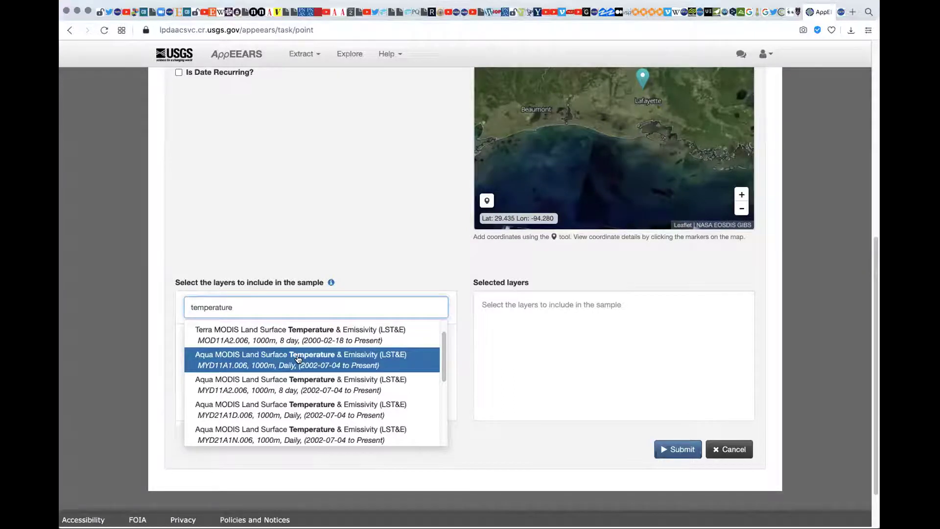
click(263, 360)
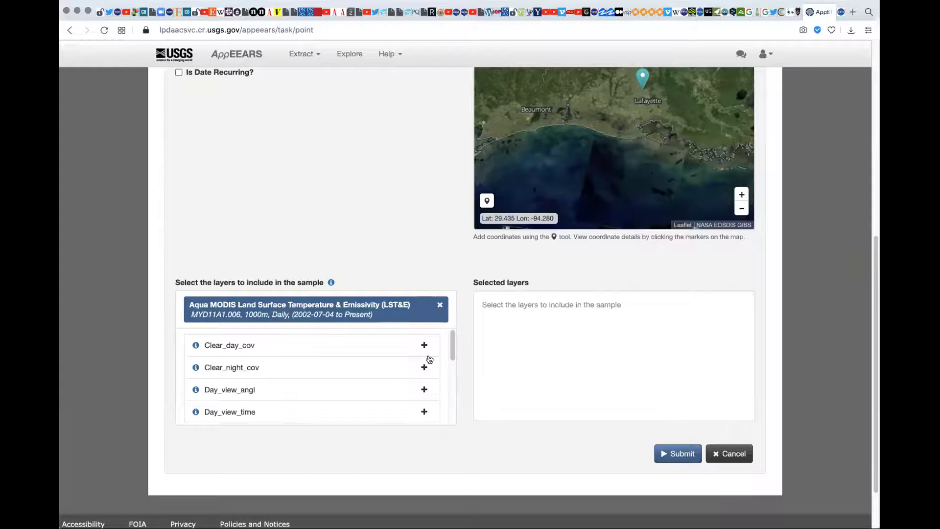
- Add the LST_Day_1km and LST_Night_1km layers of the Aqua MODIS product to the sample's selected layers
scroll(433, 359, down, 1)
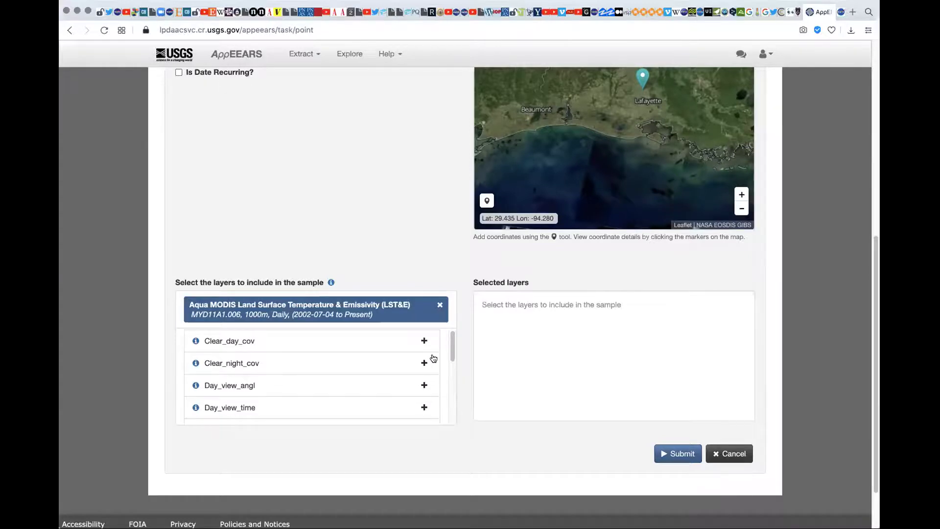
scroll(433, 358, down, 1)
scroll(433, 358, down, 1)
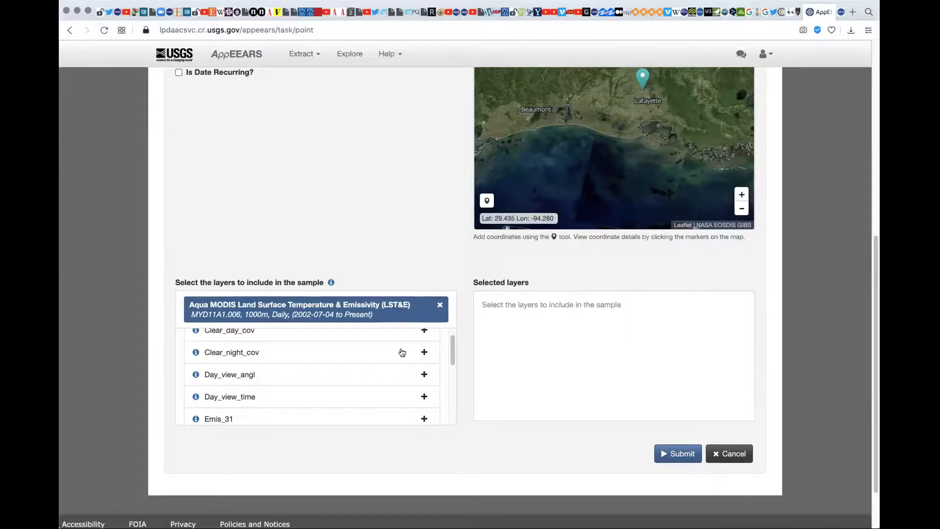
scroll(402, 353, down, 1)
scroll(401, 353, down, 1)
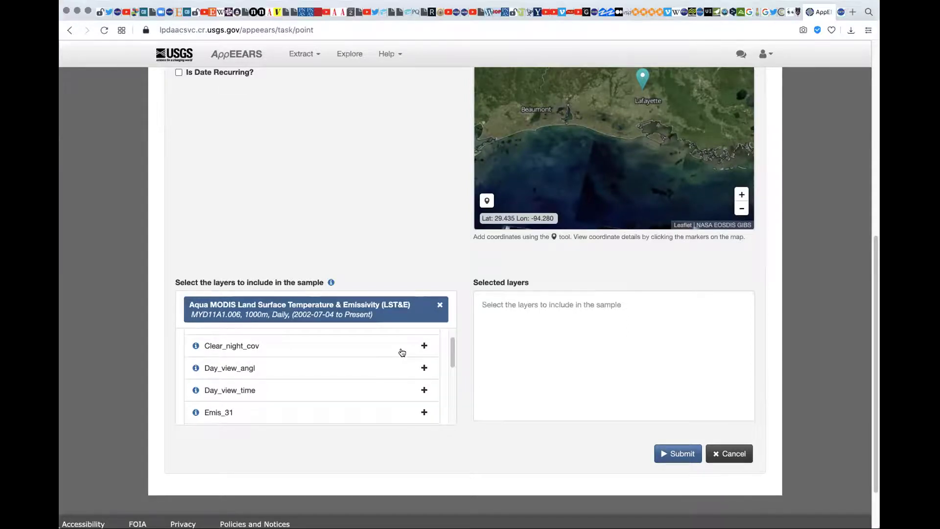
scroll(402, 352, down, 5)
scroll(402, 352, down, 1)
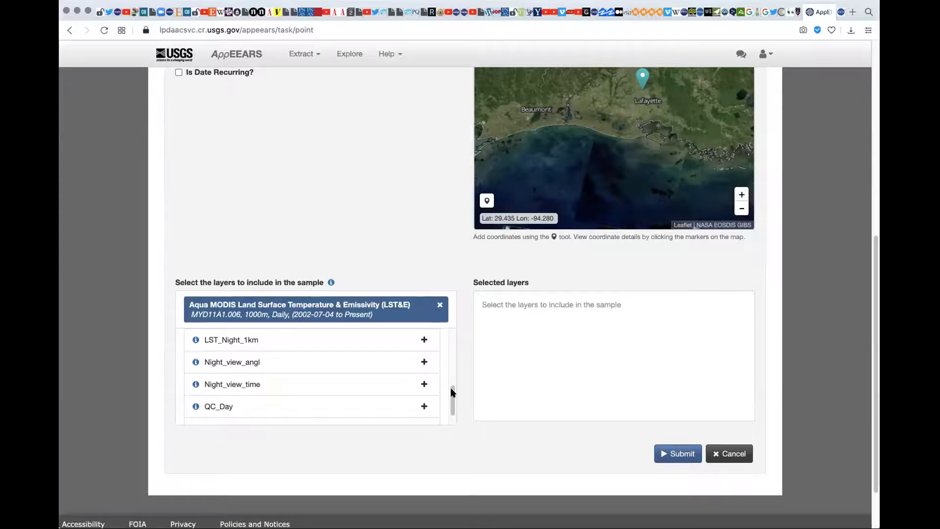
scroll(443, 389, down, 1)
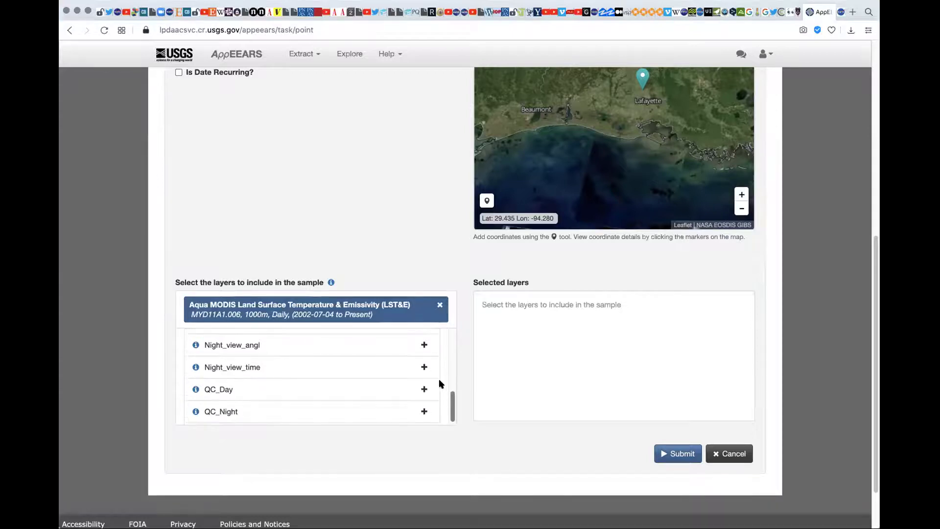
scroll(440, 384, up, 2)
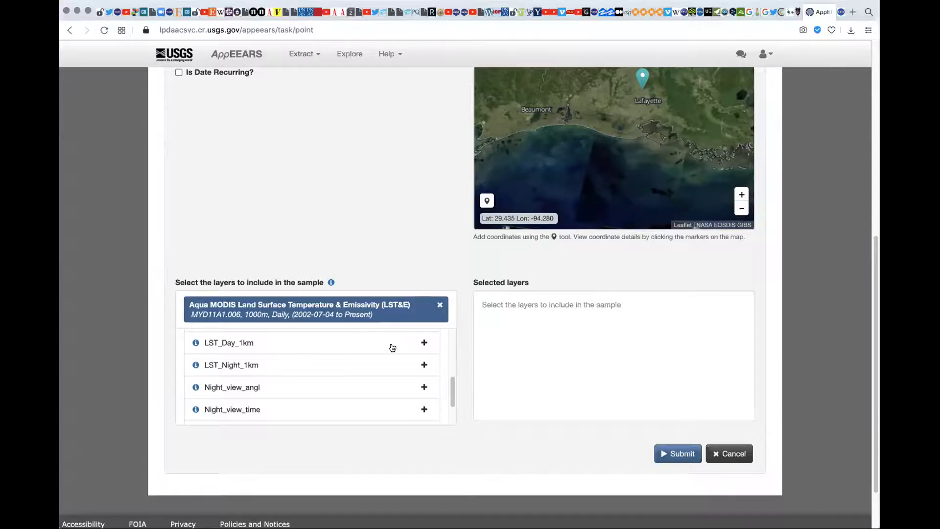
click(421, 344)
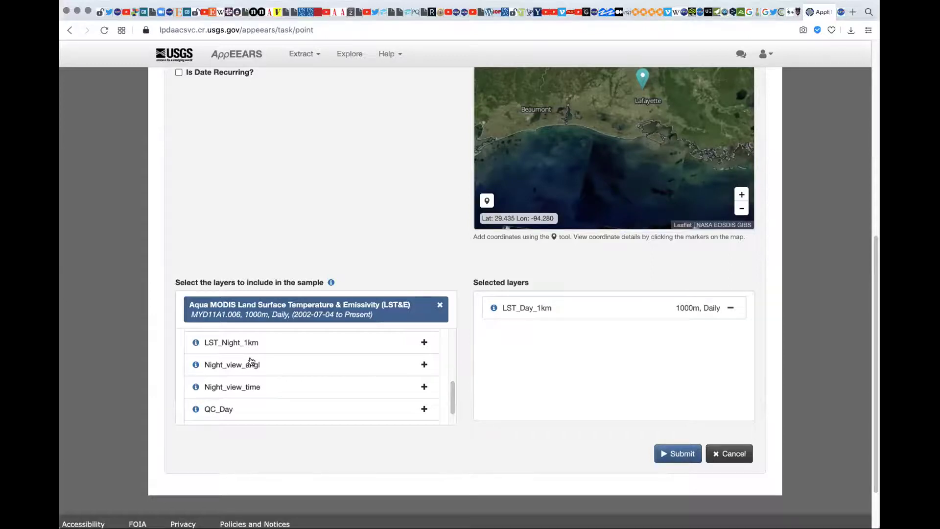
- Submit the Mosquito_Point_Sample request and highlight its submission message
click(677, 448)
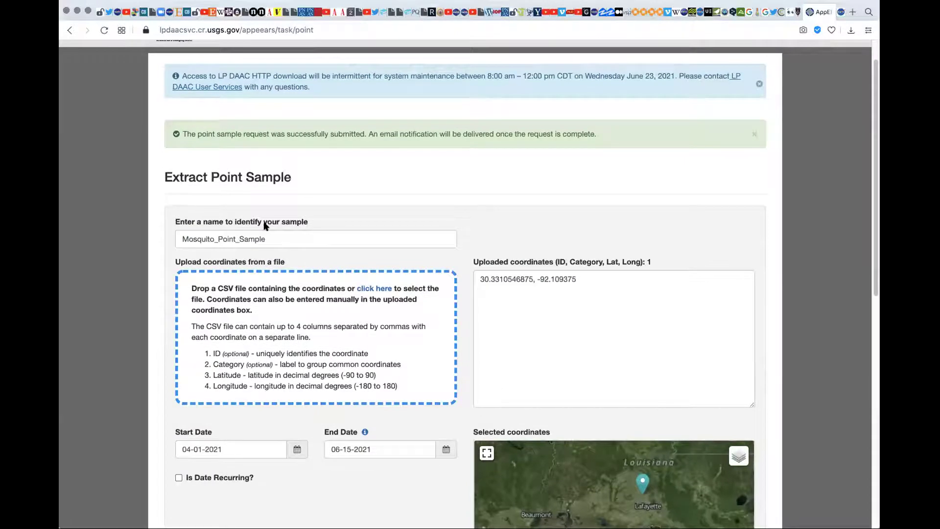
scroll(400, 431, down, 2)
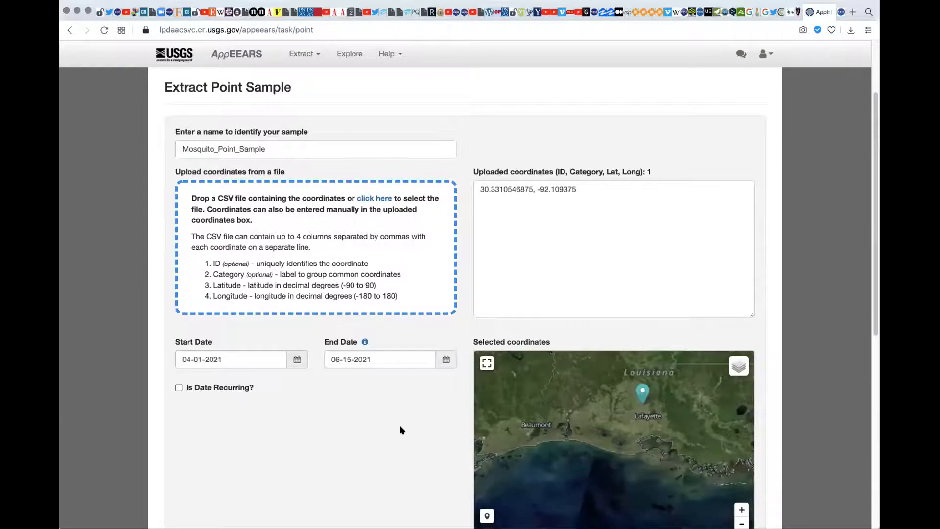
scroll(400, 429, down, 7)
click(667, 455)
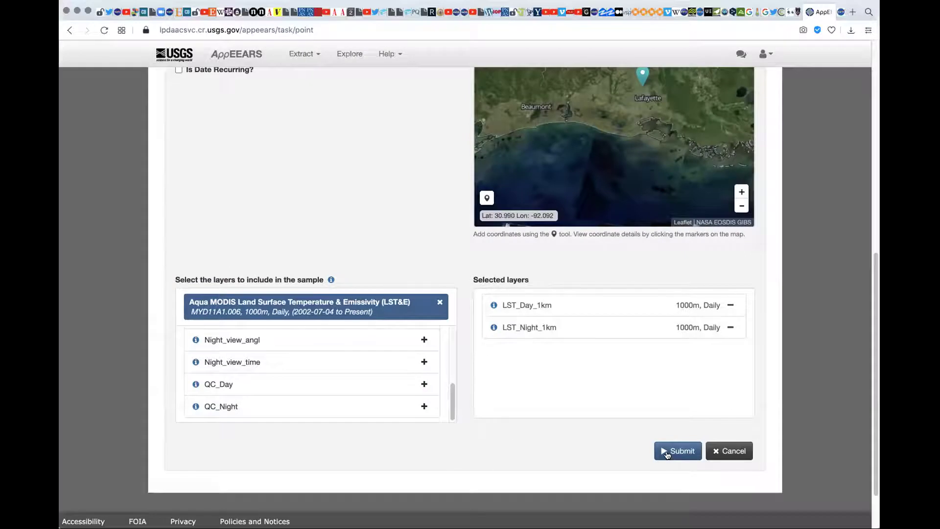
click(667, 453)
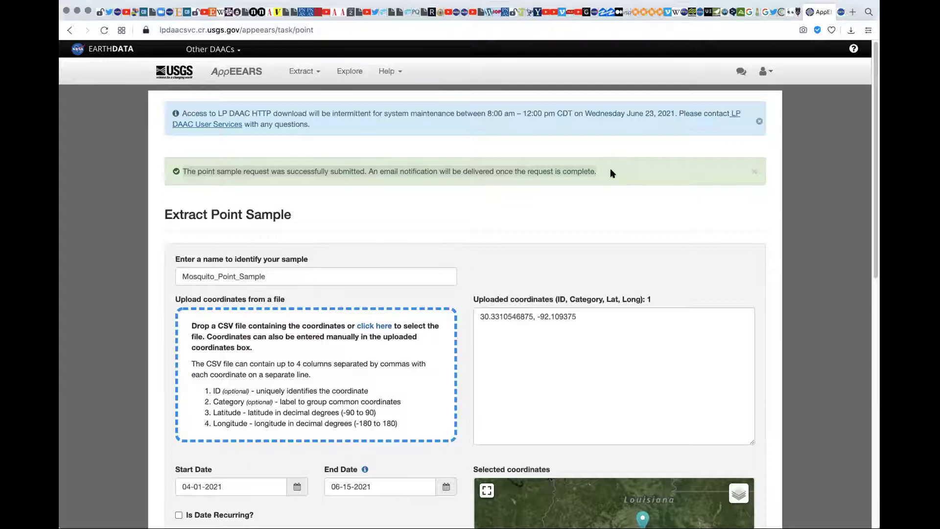
drag(610, 170, 624, 205)
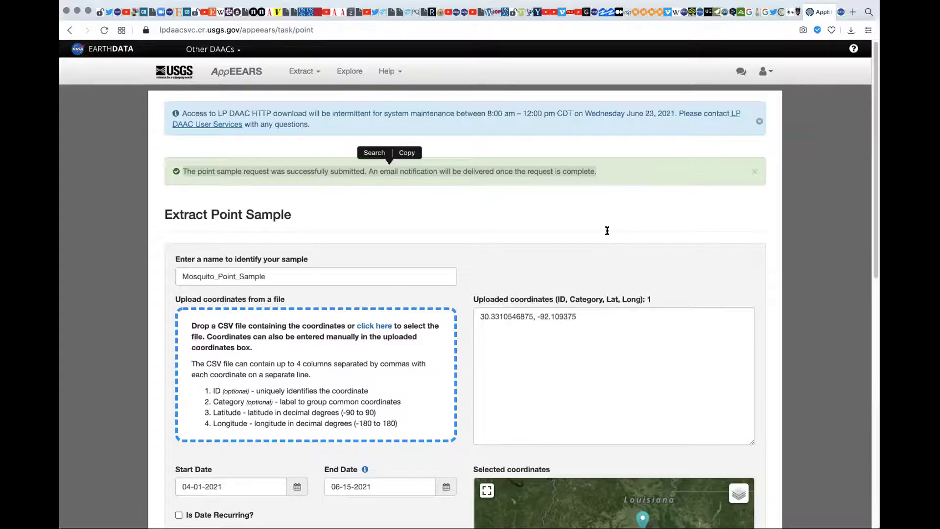
- Clear the Aqua MODIS product choice and remove the LST_Day_1km and LST_Night_1km layers from the selected layers
scroll(607, 230, down, 5)
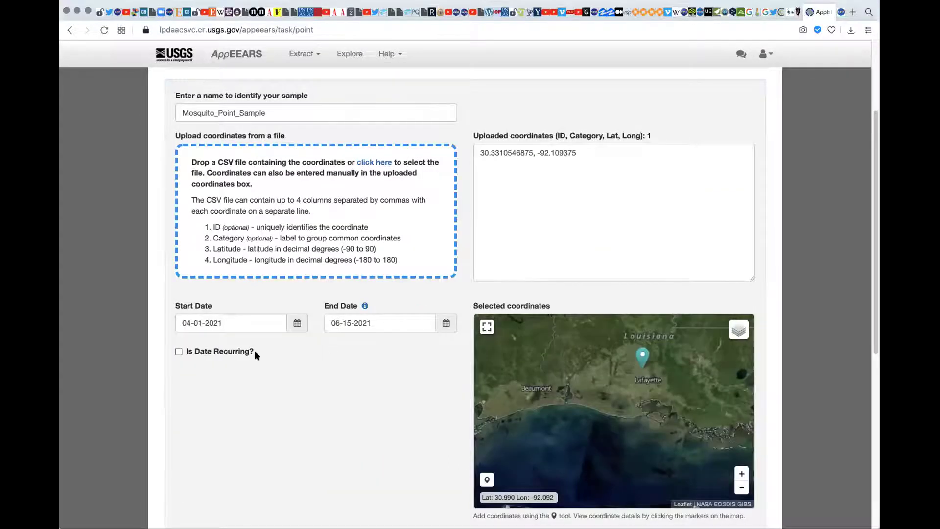
scroll(313, 324, up, 1)
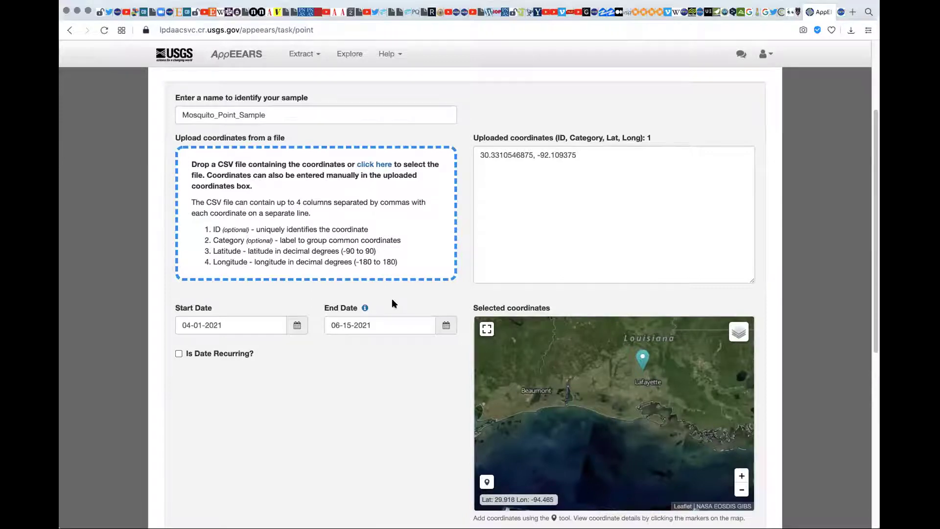
scroll(391, 298, down, 8)
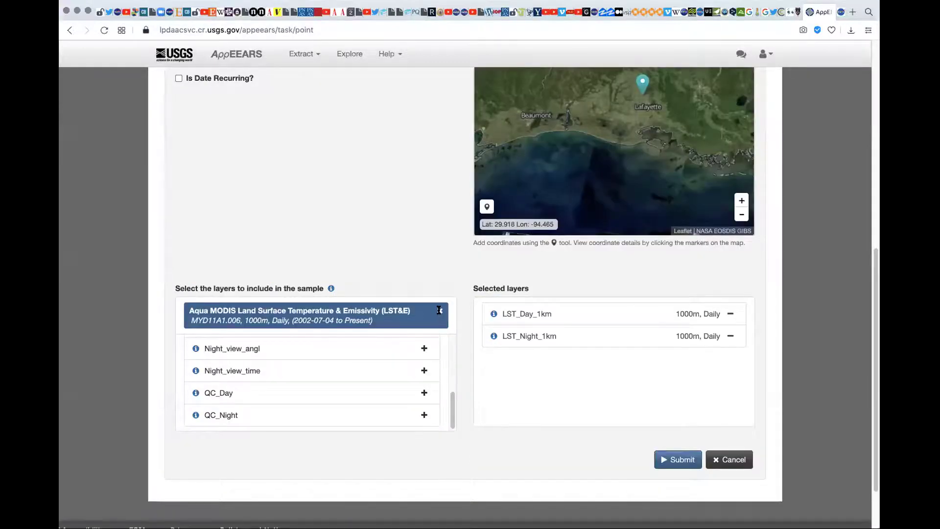
click(391, 316)
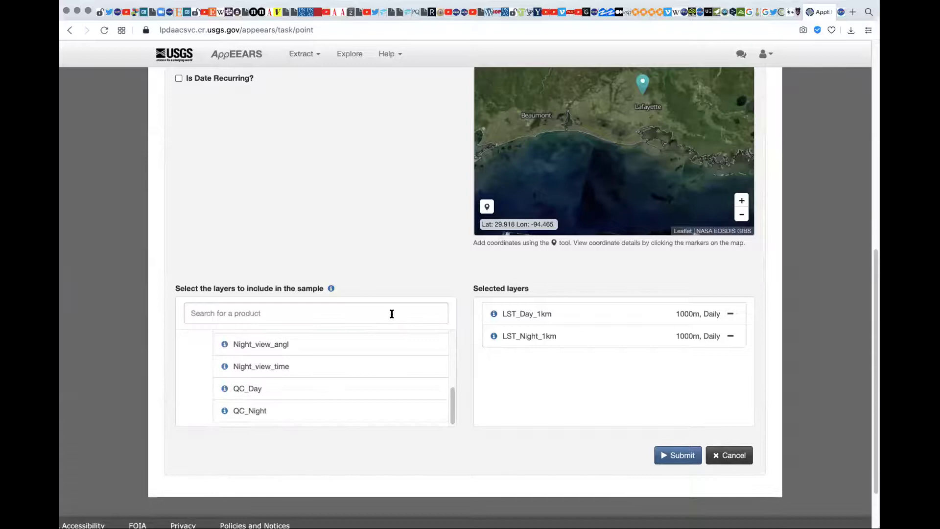
click(392, 314)
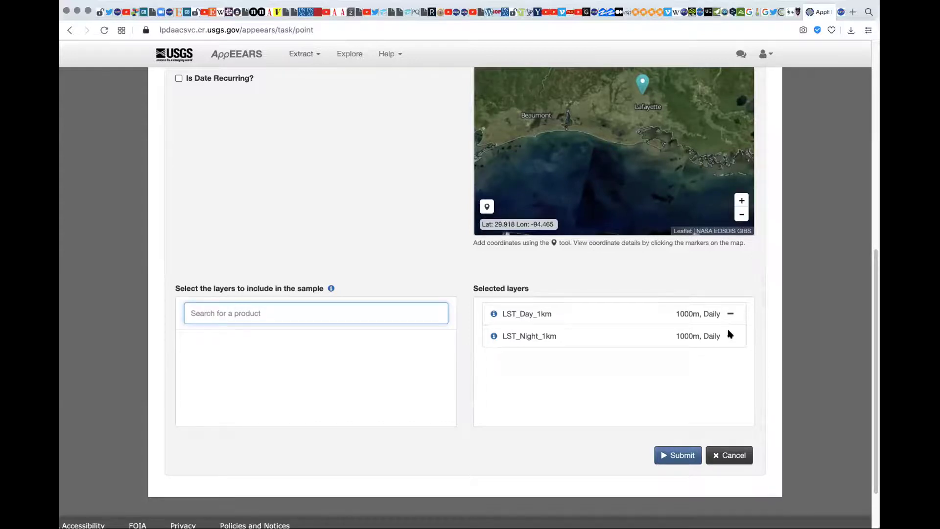
click(730, 314)
- Search the layer products for "soil moisture" and choose SMAP Enhanced L3 Radiometer Soil Moisture, SPL3SMP_E.004
text(soil m)
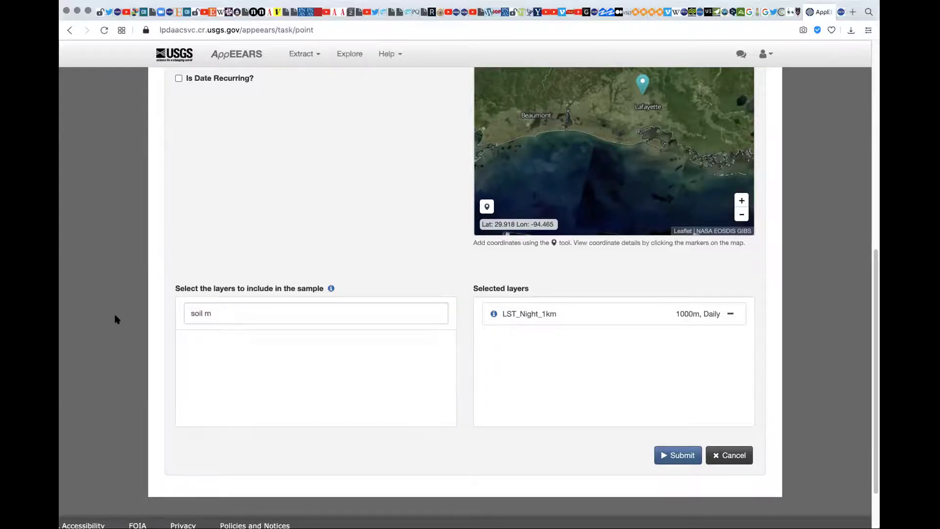
click(239, 318)
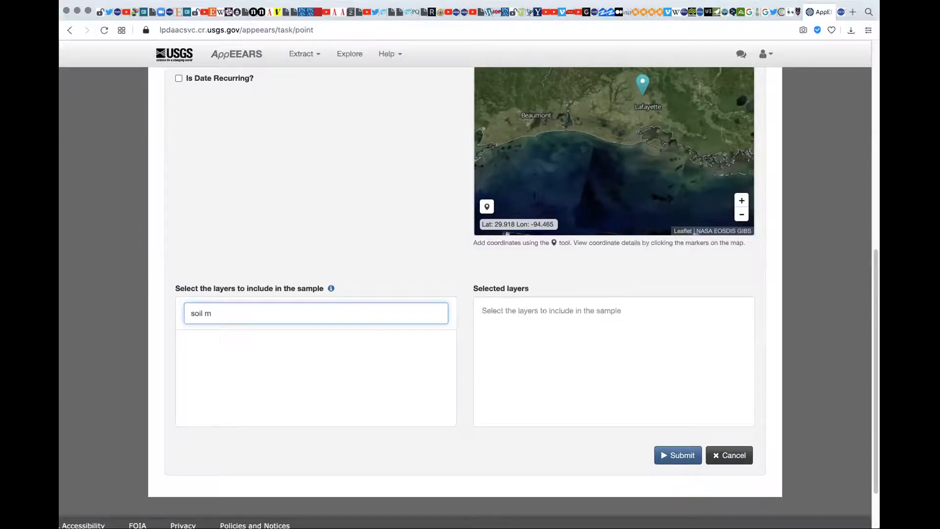
text(oisture)
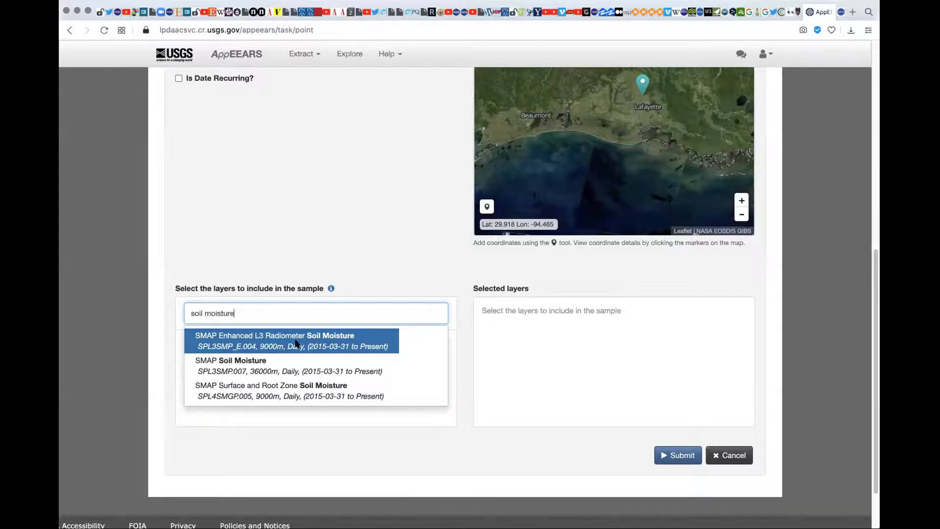
key(Return)
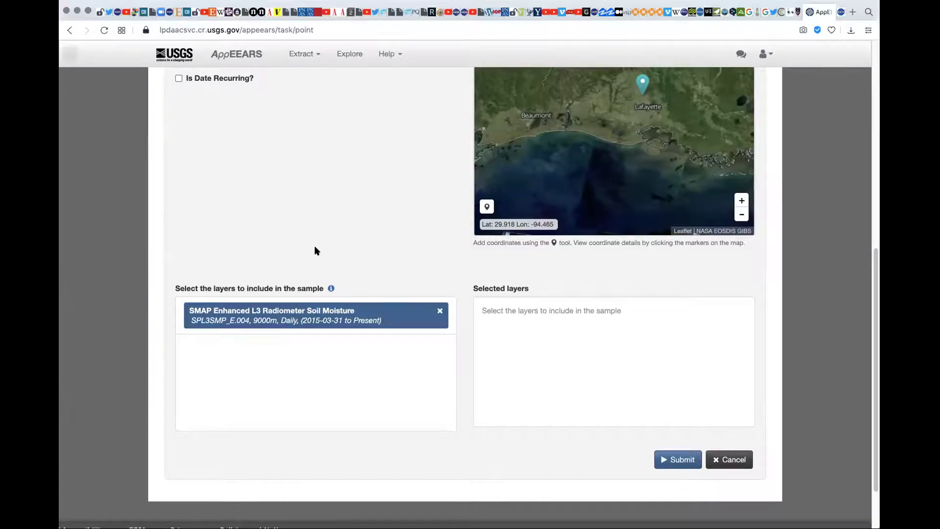
- Add the Soil_Moisture_Retrieval_Data_AM_soil_moisture layer to the sample's selected layers
scroll(314, 246, down, 2)
scroll(321, 251, down, 1)
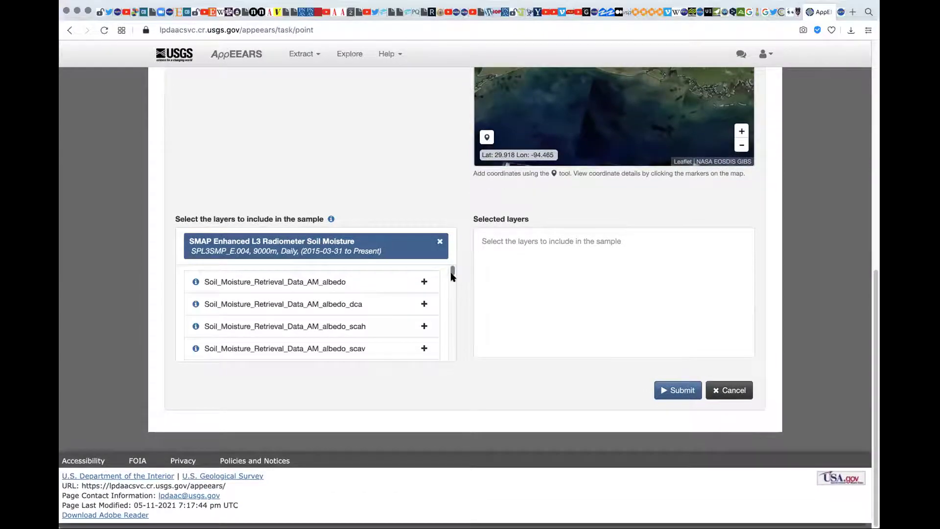
drag(452, 276, 452, 279)
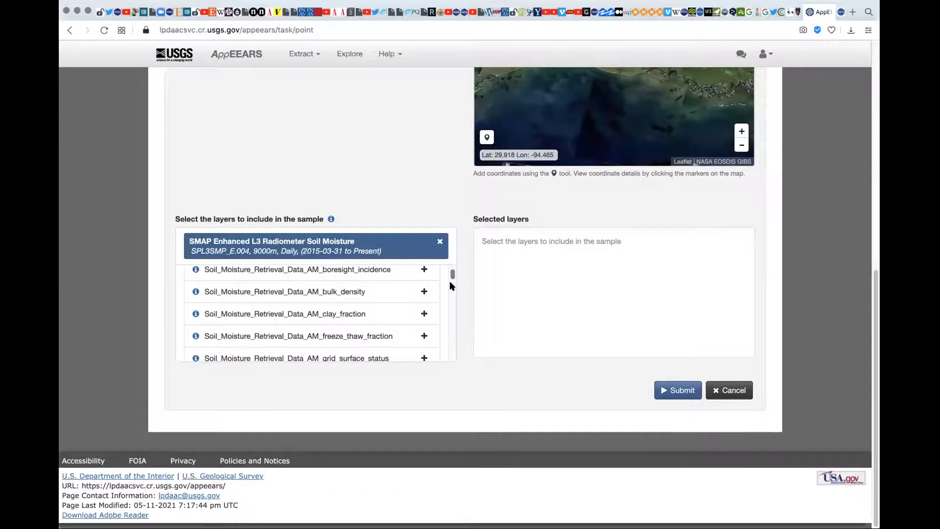
scroll(450, 282, down, 2)
scroll(451, 287, down, 3)
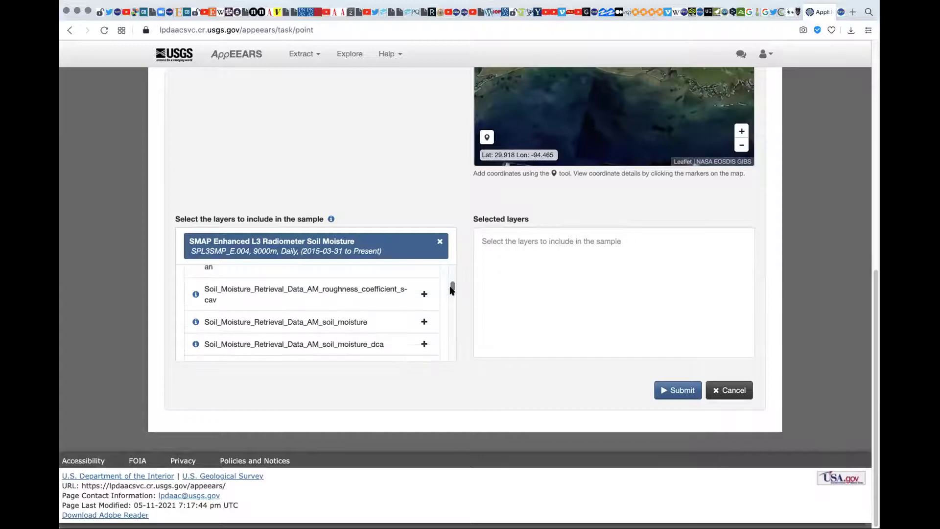
scroll(451, 290, down, 3)
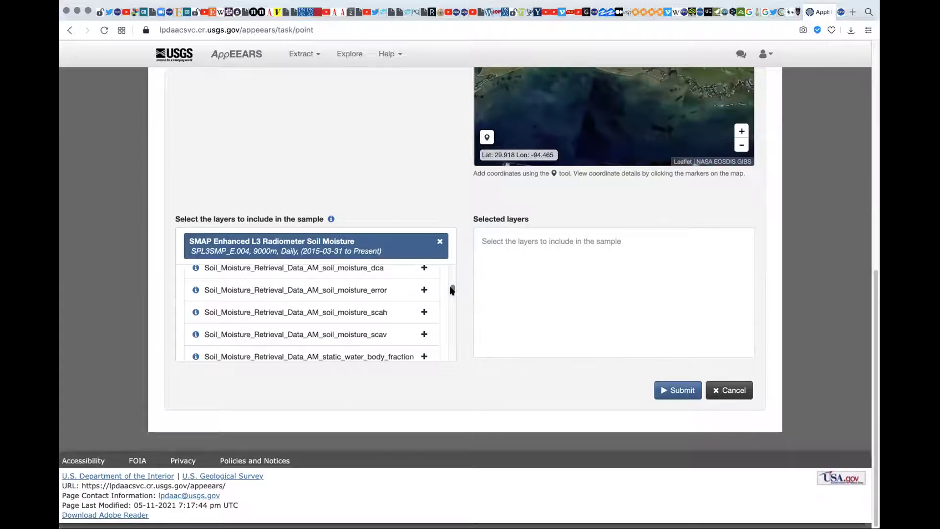
scroll(451, 290, up, 1)
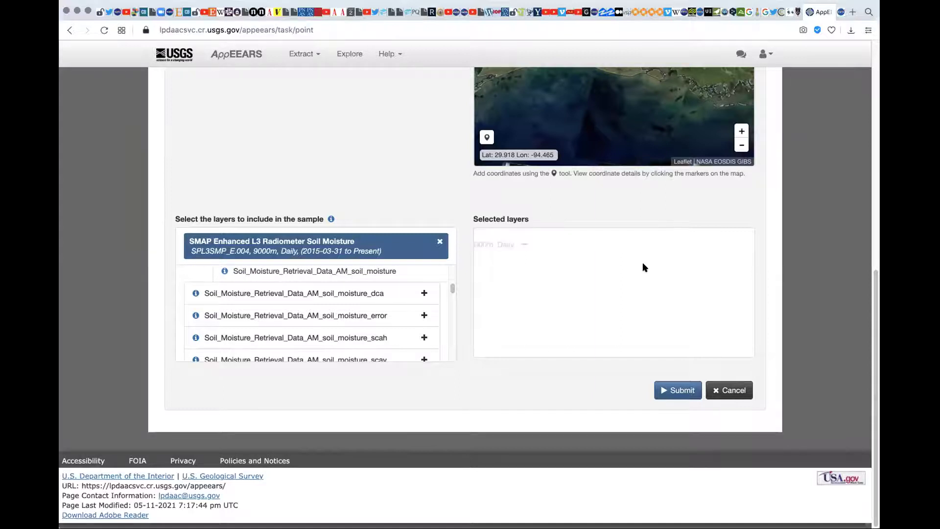
- Switch to Giovanni, search its variables for the keyword "precipitation" and look through the matching datasets
click(838, 12)
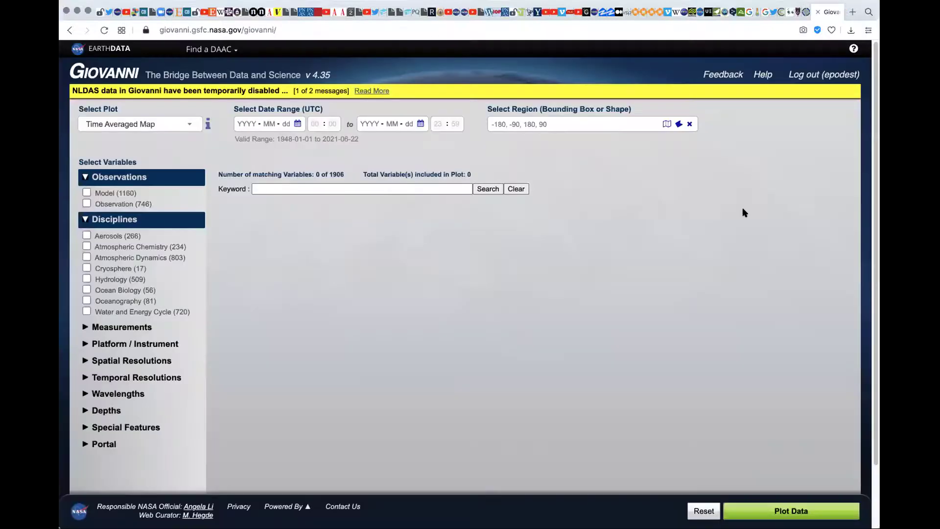
click(283, 188)
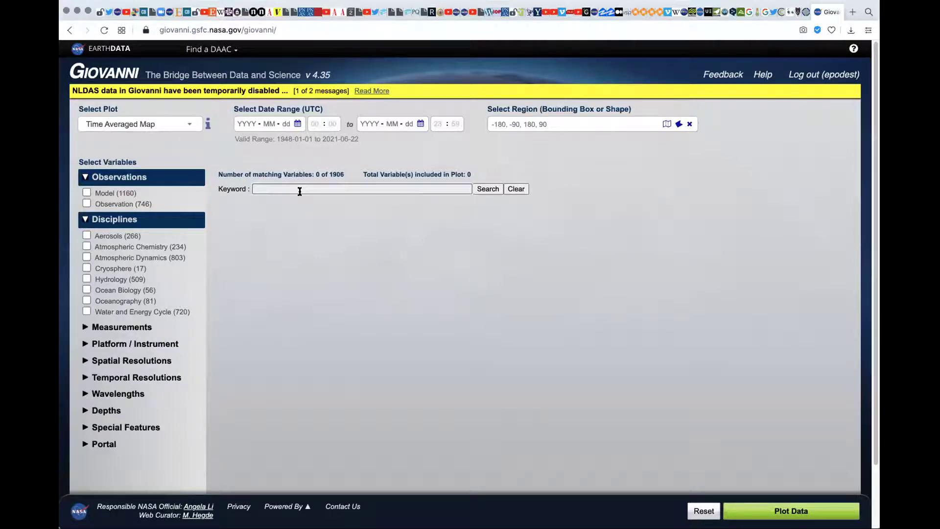
text(precip)
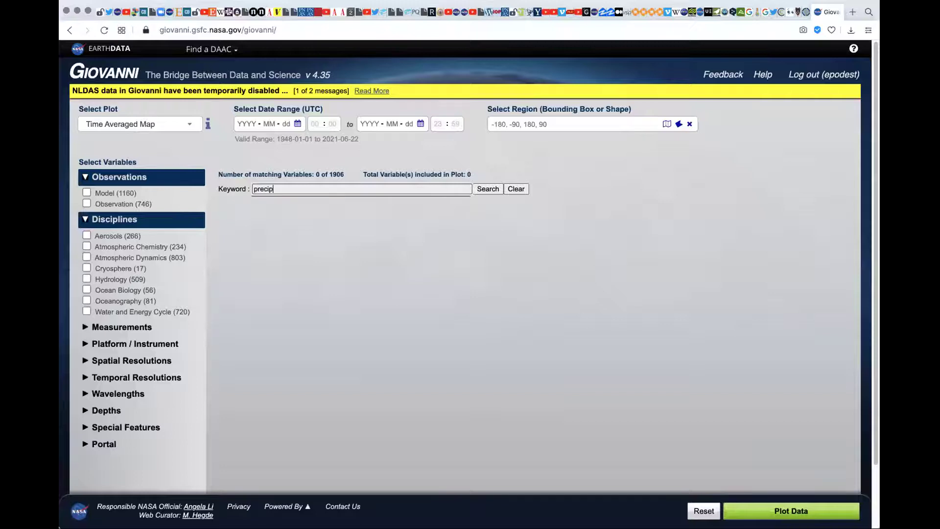
text(itation)
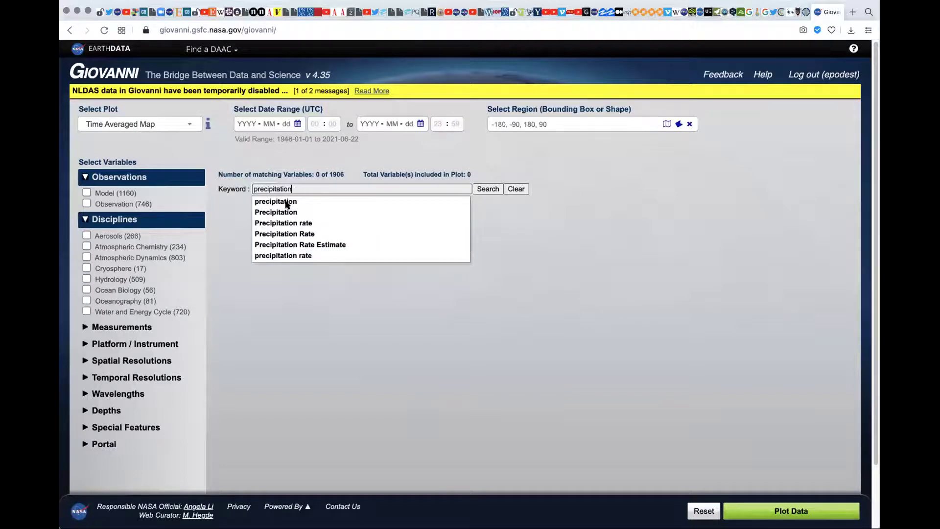
click(488, 189)
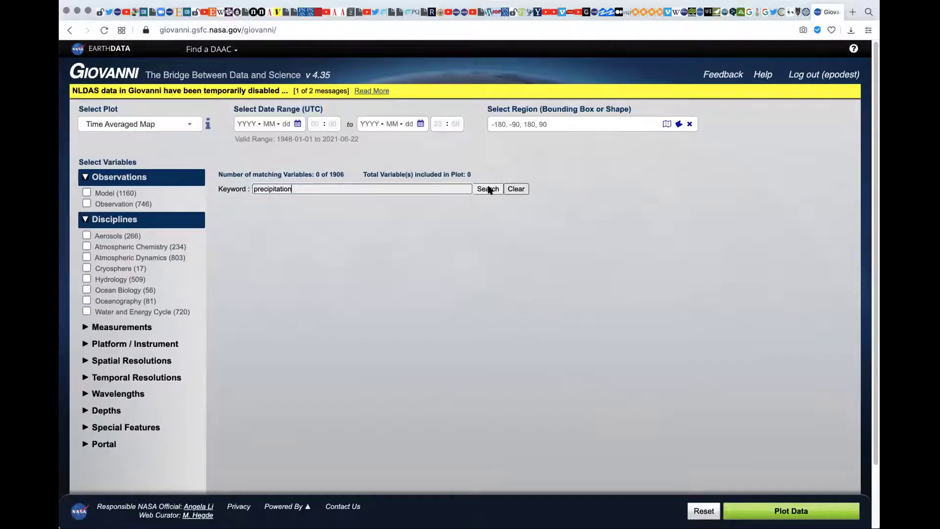
click(484, 189)
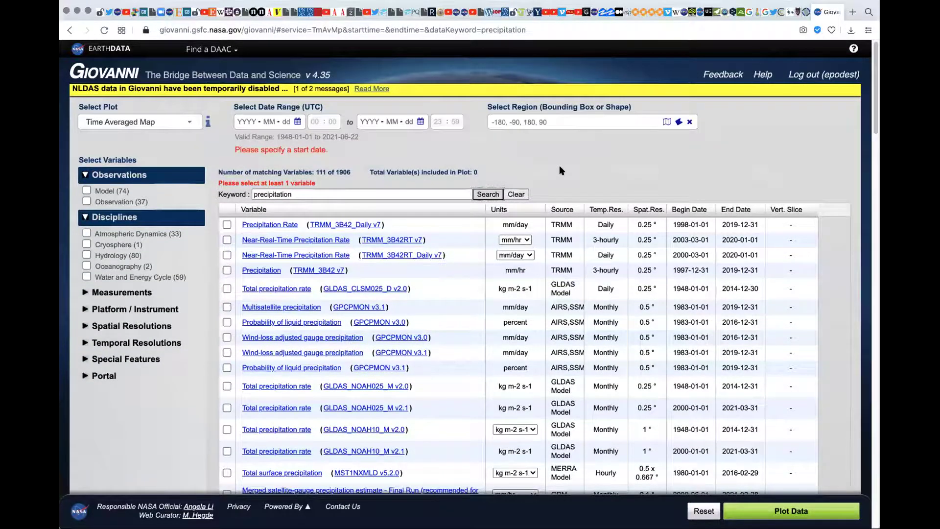
scroll(559, 167, down, 1)
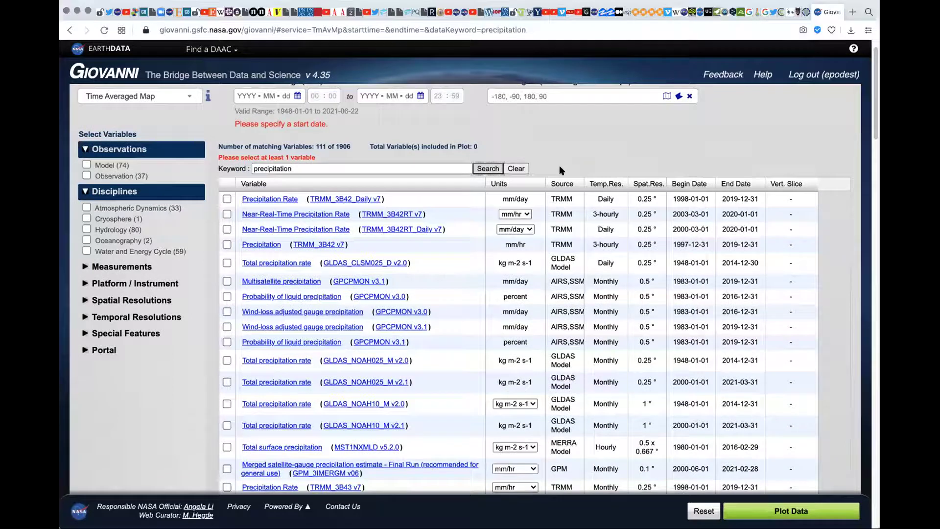
scroll(560, 167, down, 2)
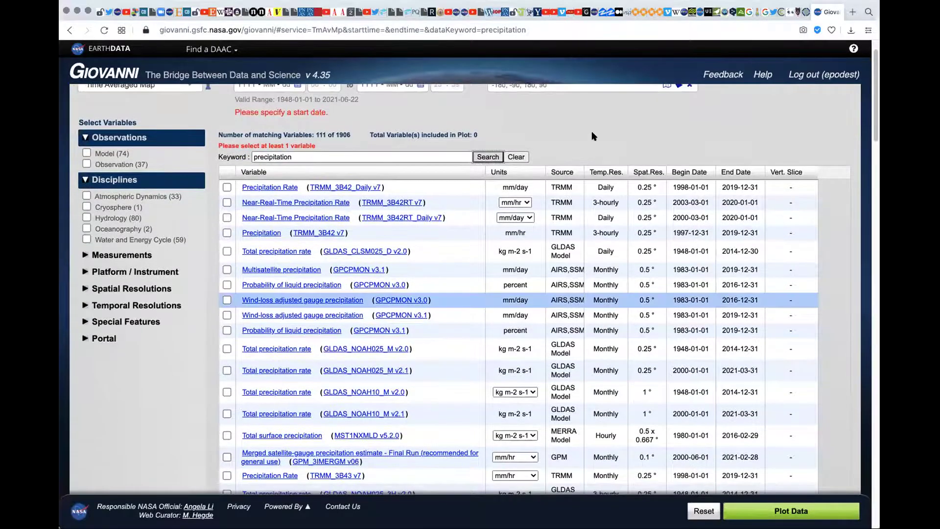
scroll(593, 137, down, 1)
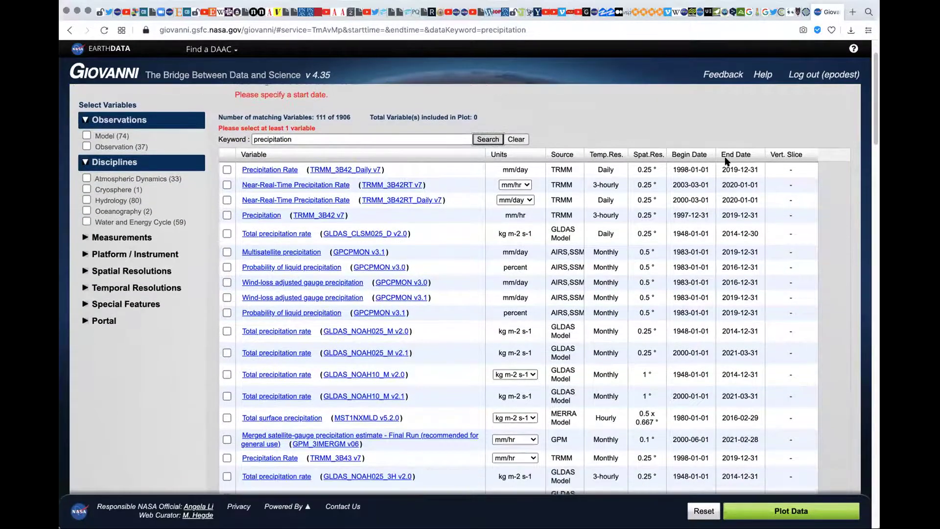
- Examine the full list of precipitation variables, comparing their sources, temporal resolutions, spatial resolutions and end dates
scroll(821, 175, down, 2)
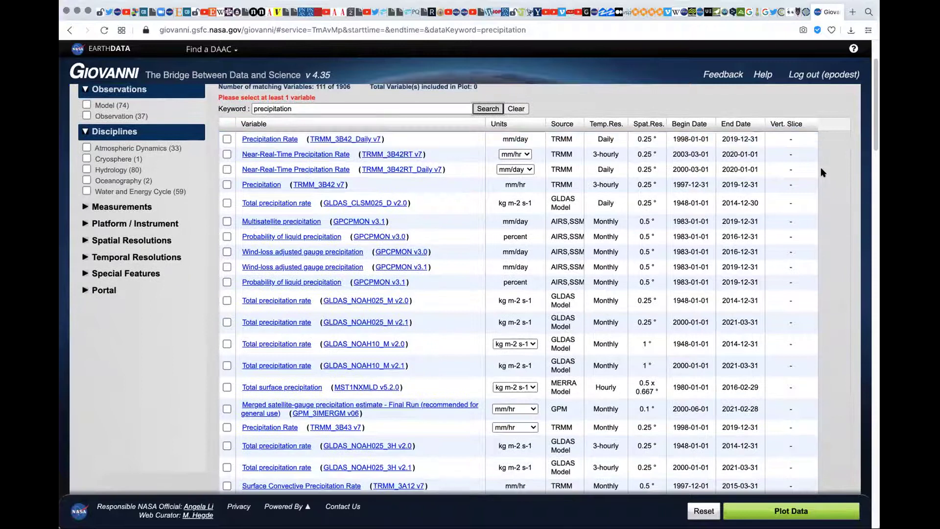
scroll(823, 172, down, 1)
scroll(823, 173, down, 2)
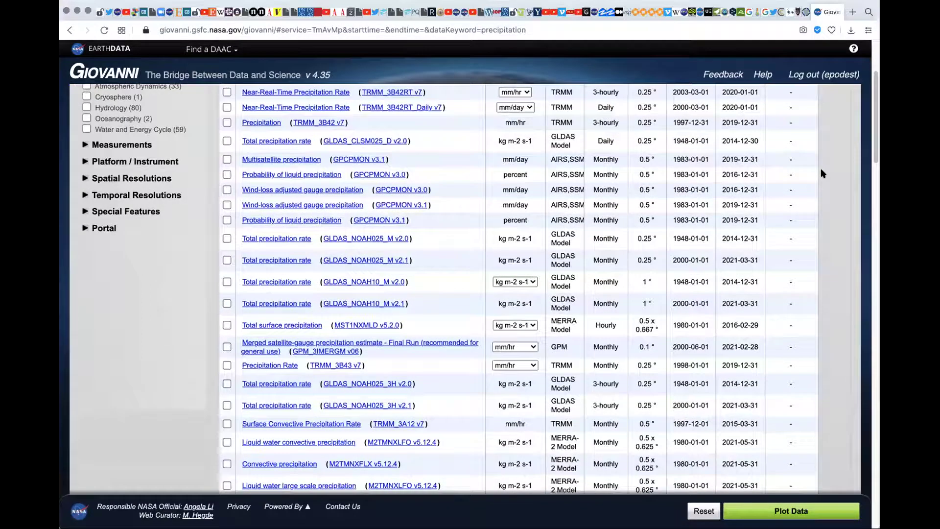
scroll(822, 173, down, 4)
scroll(822, 173, down, 12)
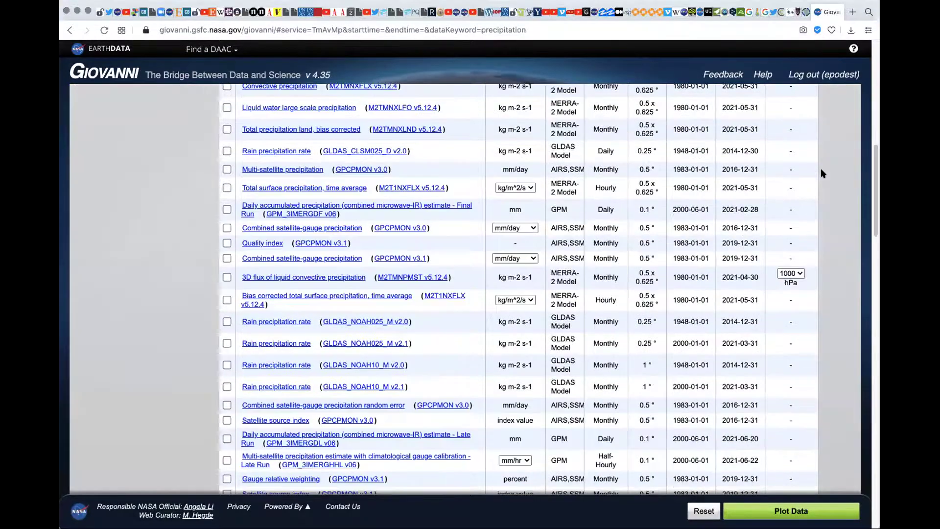
scroll(822, 173, down, 6)
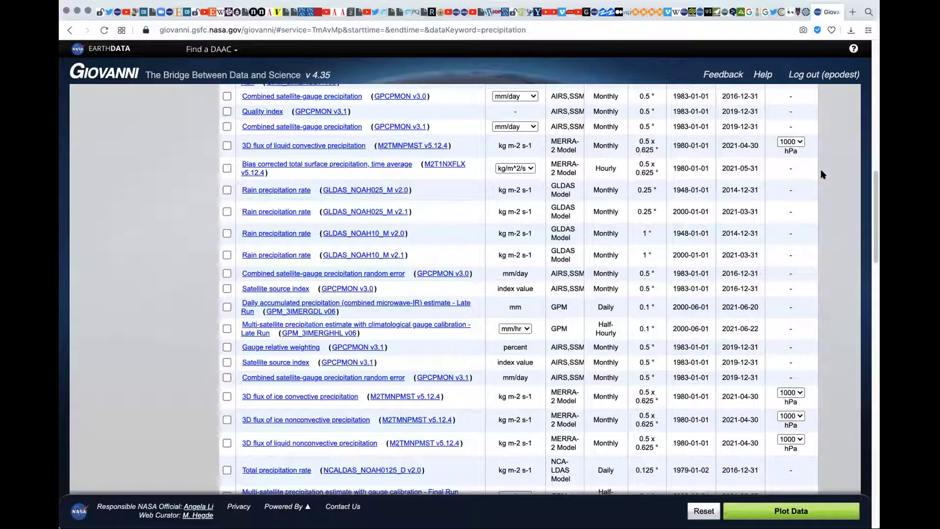
scroll(823, 174, down, 20)
scroll(823, 174, down, 4)
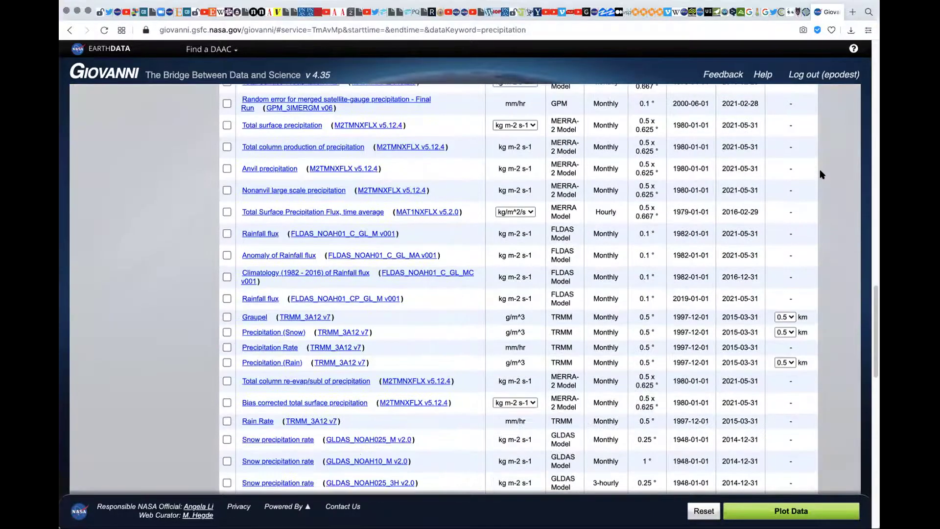
scroll(822, 174, down, 18)
scroll(822, 174, down, 13)
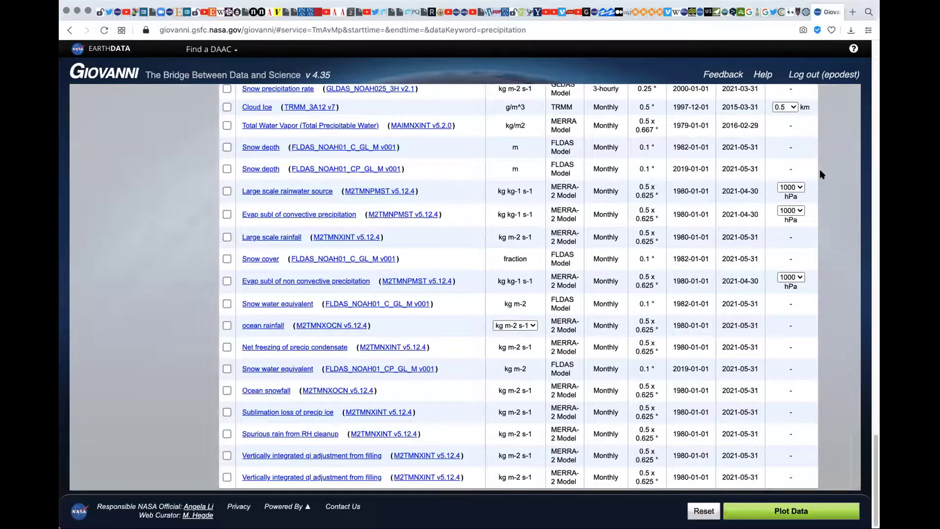
scroll(822, 174, up, 20)
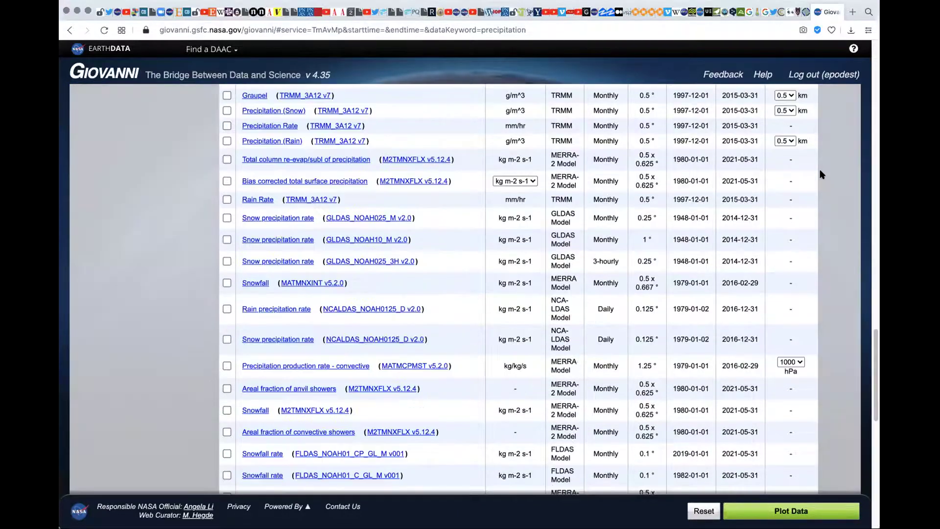
scroll(822, 174, up, 3)
scroll(822, 174, up, 6)
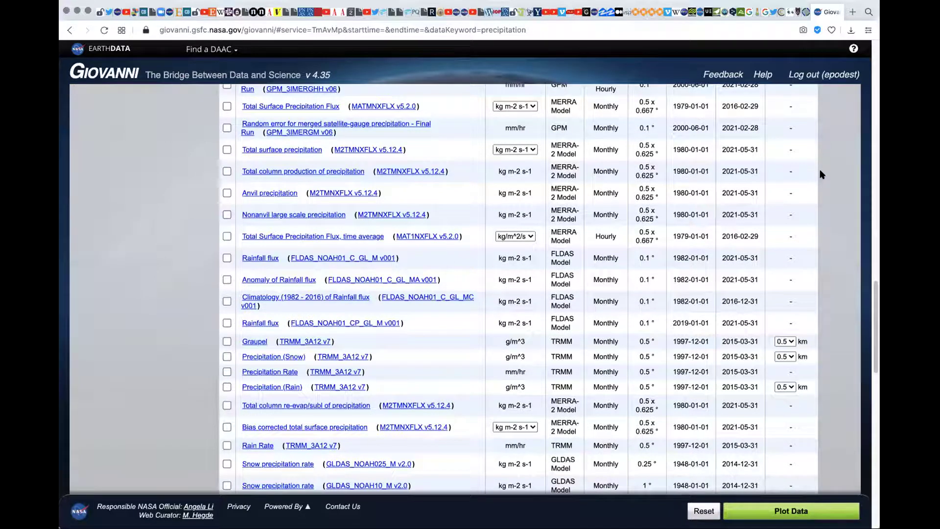
scroll(822, 175, up, 5)
scroll(821, 174, up, 1)
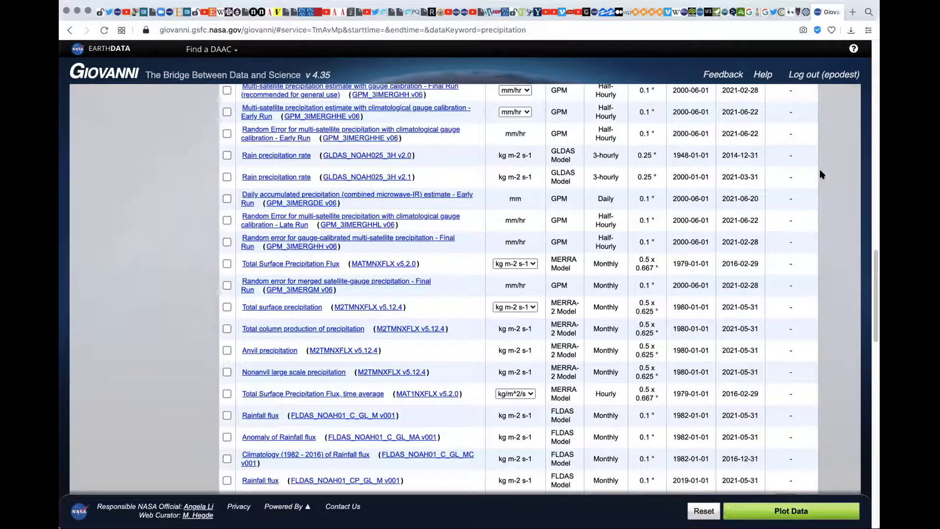
scroll(821, 175, up, 4)
scroll(821, 174, up, 10)
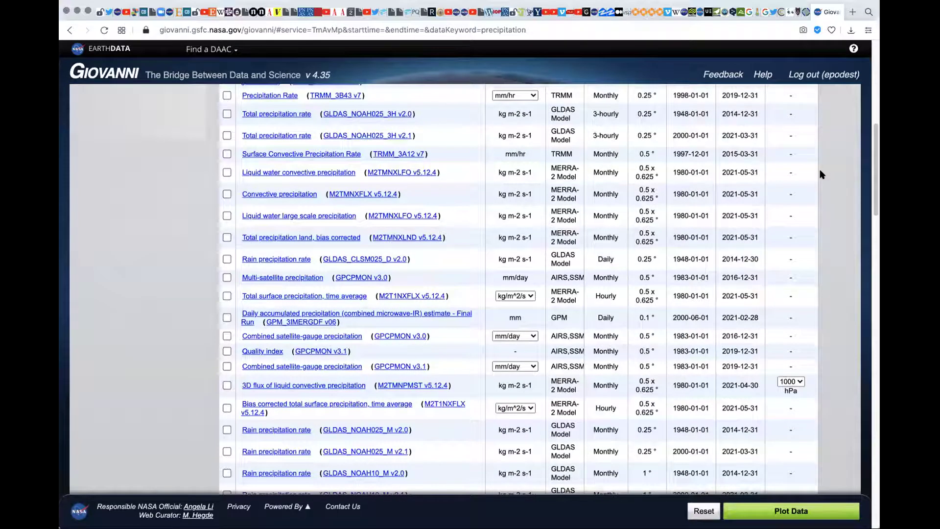
scroll(822, 174, down, 1)
scroll(822, 174, down, 5)
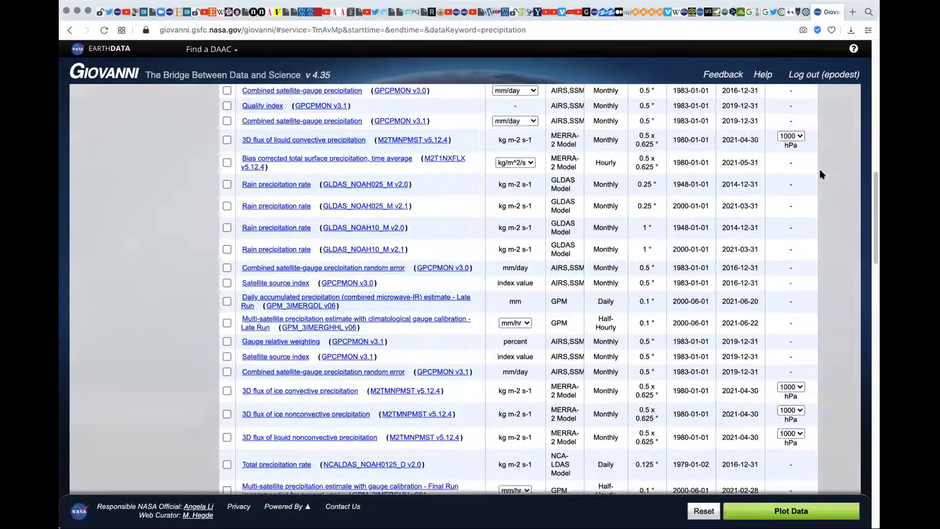
scroll(822, 174, down, 5)
scroll(821, 174, down, 3)
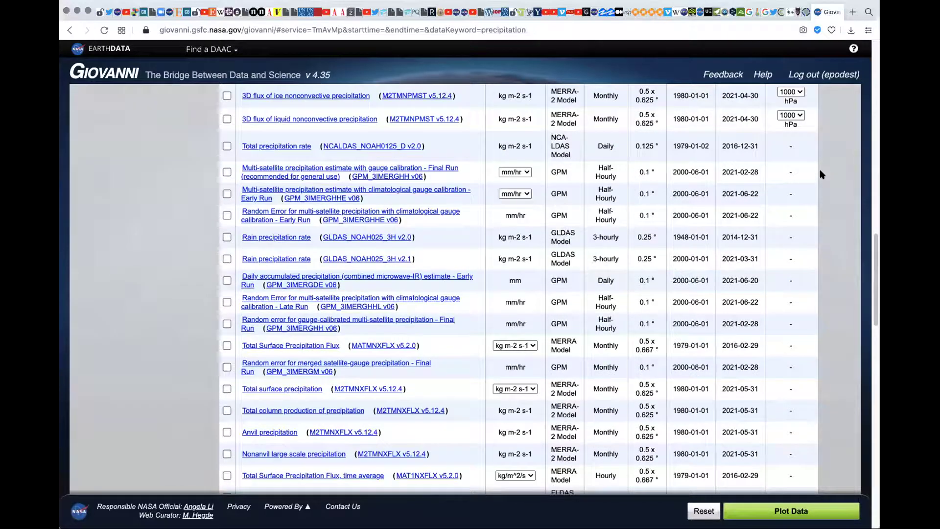
scroll(821, 174, down, 2)
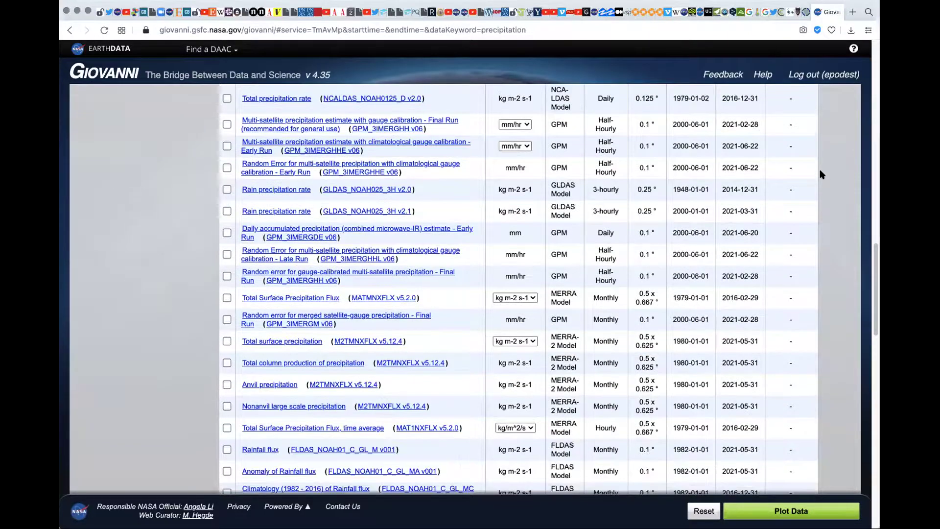
scroll(822, 174, down, 8)
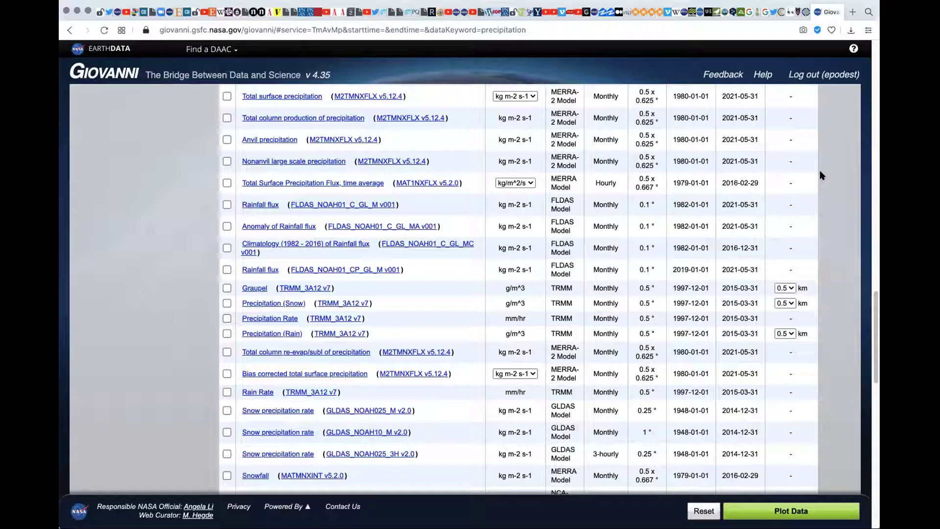
scroll(821, 175, down, 1)
scroll(822, 175, down, 3)
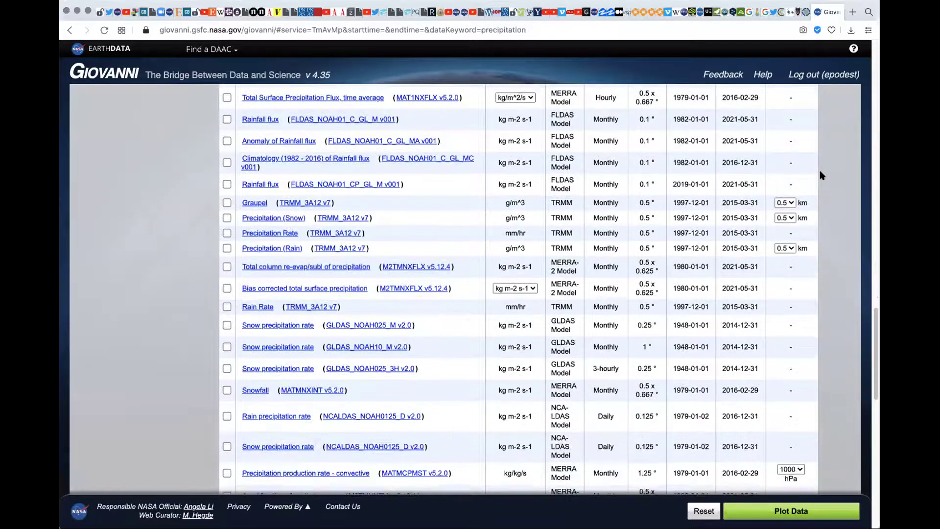
scroll(820, 175, down, 4)
scroll(820, 175, down, 5)
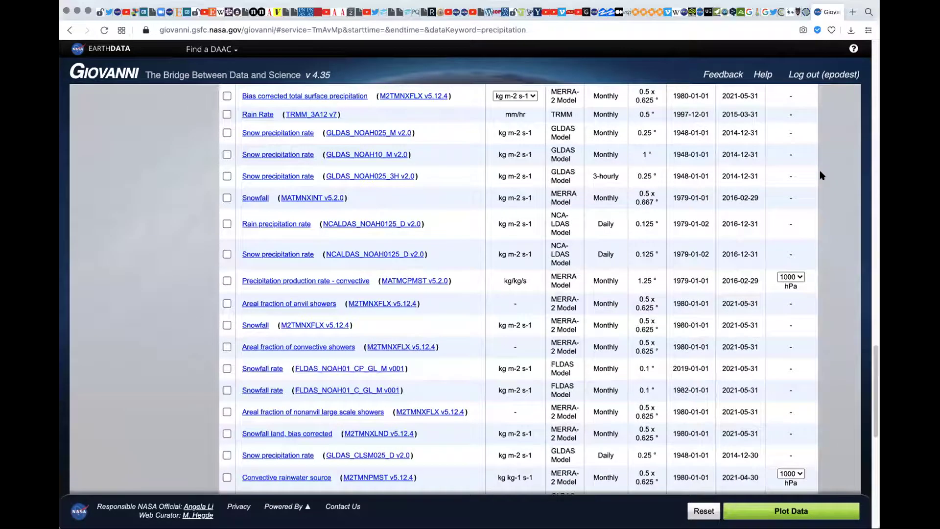
scroll(822, 175, down, 10)
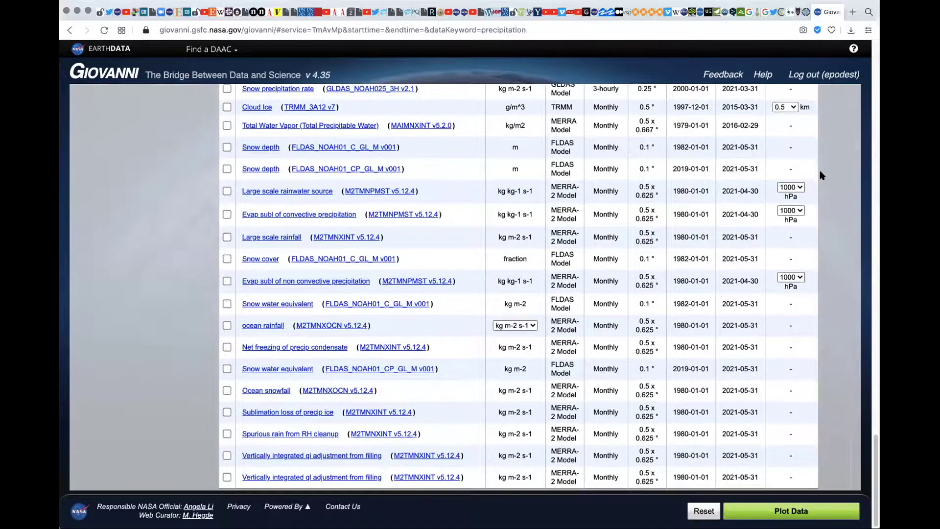
scroll(315, 175, up, 10)
scroll(303, 192, up, 10)
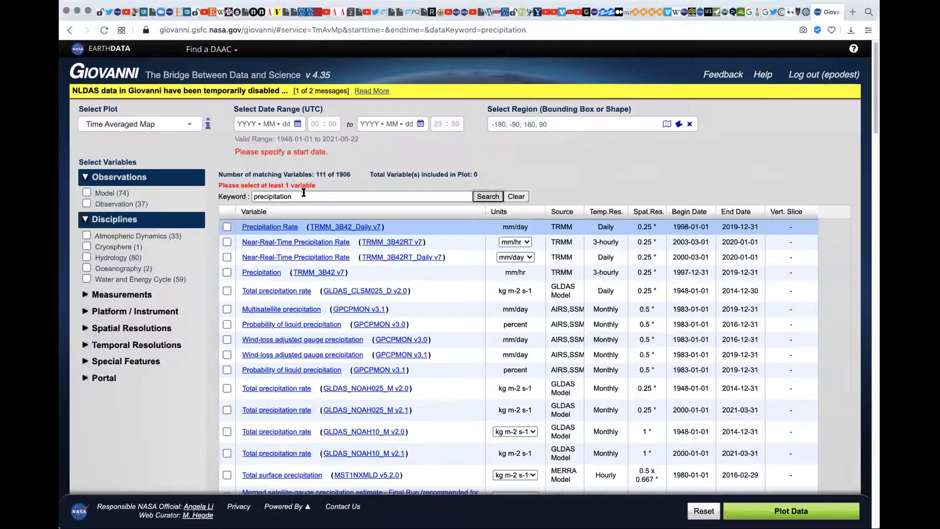
- Replace the variable search keyword with "imerg" and run the search
click(304, 194)
key(ctrl+a)
key(BackSpace)
text(imerg)
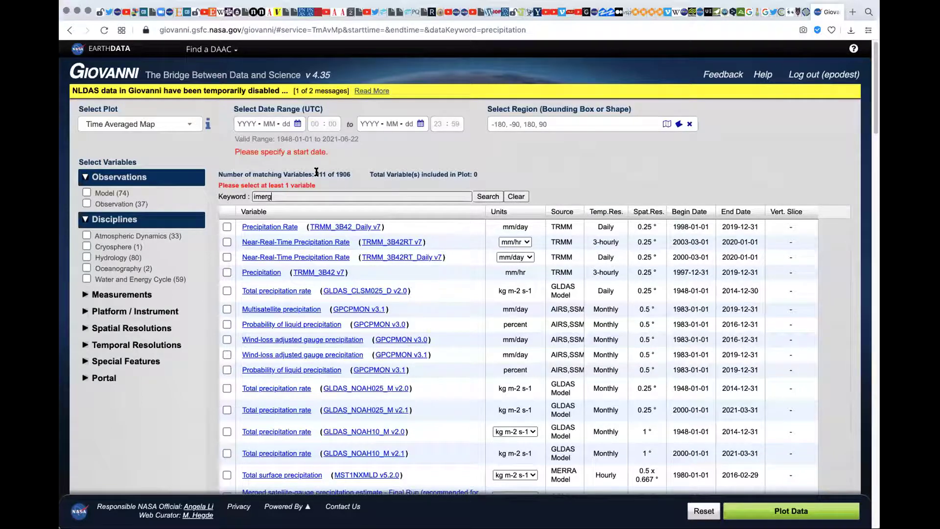
click(489, 197)
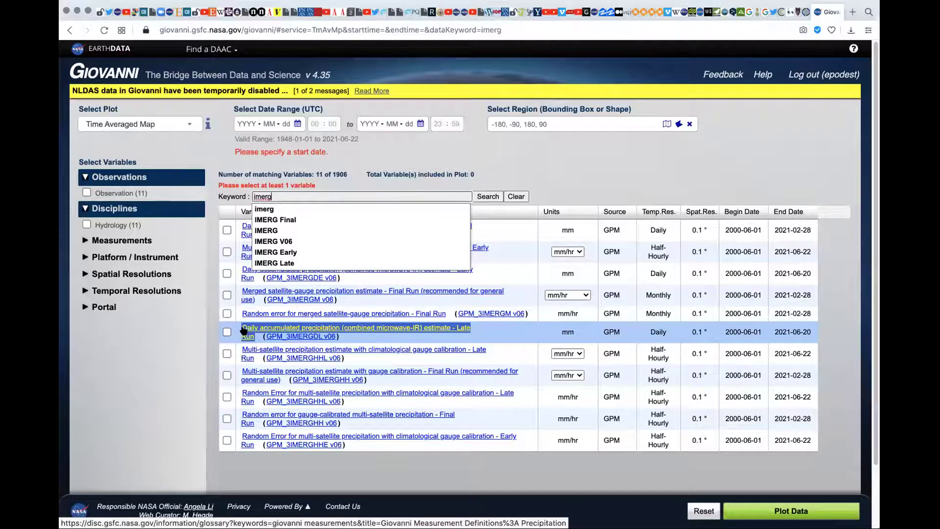
- Select the half-hourly Multi-satellite precipitation estimate with gauge calibration - Final Run variable, GPM_3IMERGHH v06, for the plot
mouse_move(244, 331)
mouse_move(400, 327)
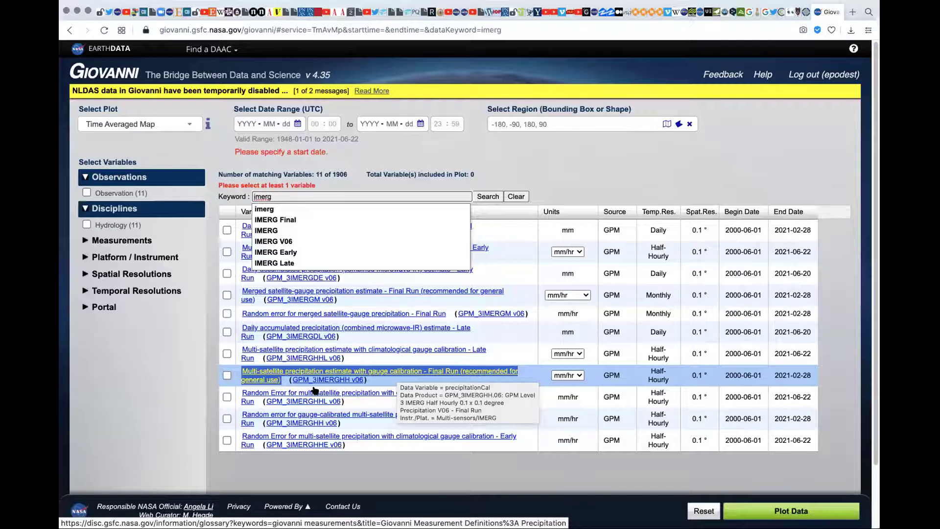
click(227, 375)
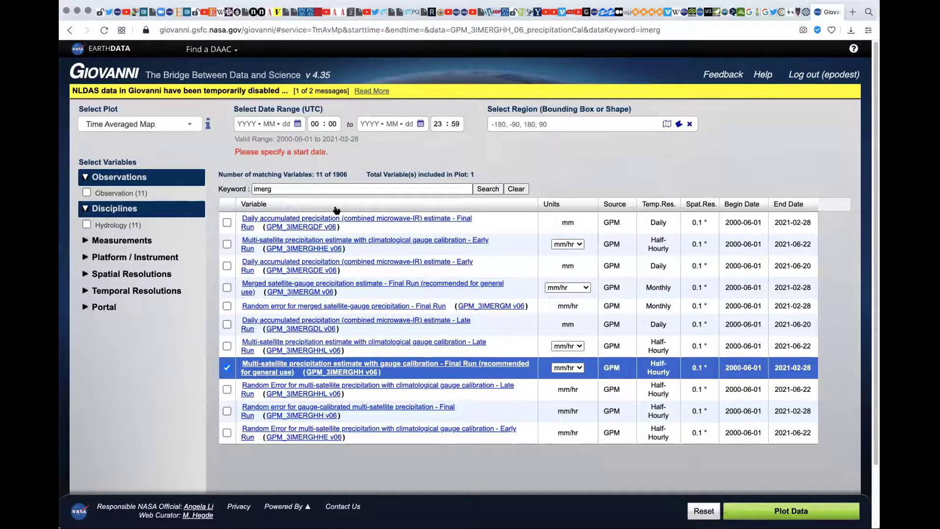
click(288, 186)
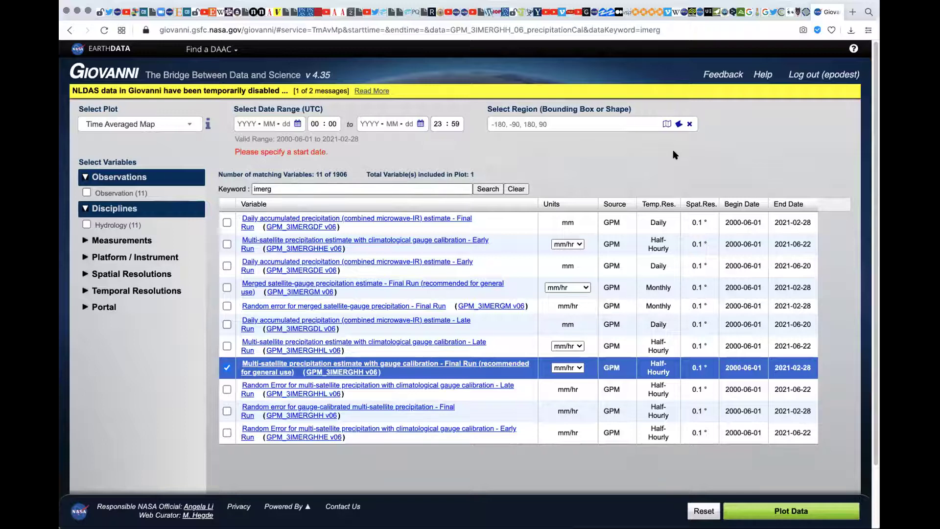